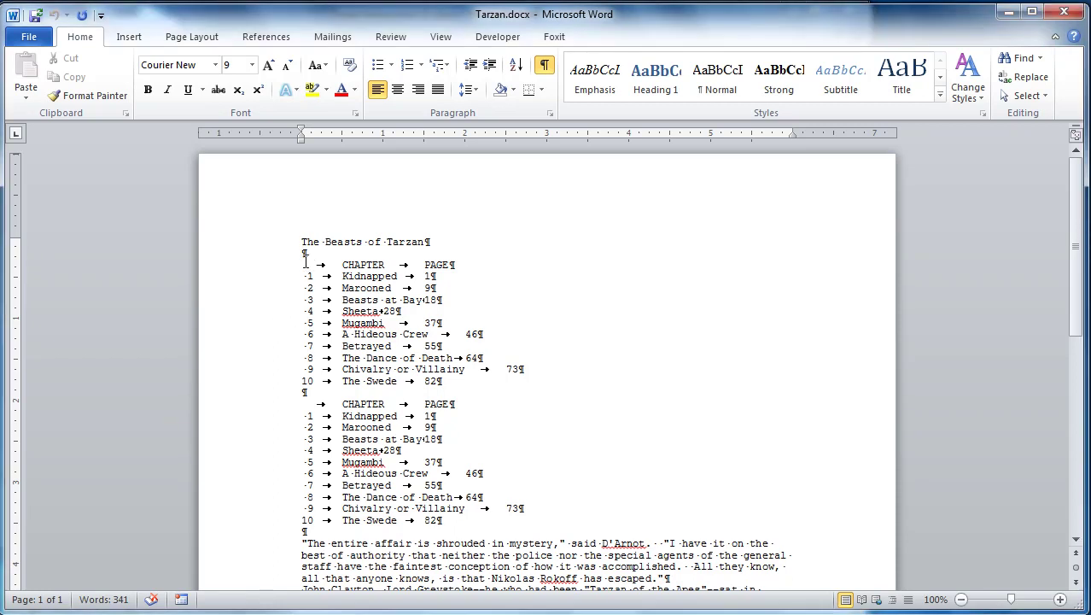
# Step: Save the document to the Desktop as Tarzan, followed by a hyphen and the author's hyphenated full name, replacing the existing file
pyautogui.click(38, 44)
pyautogui.click(54, 91)
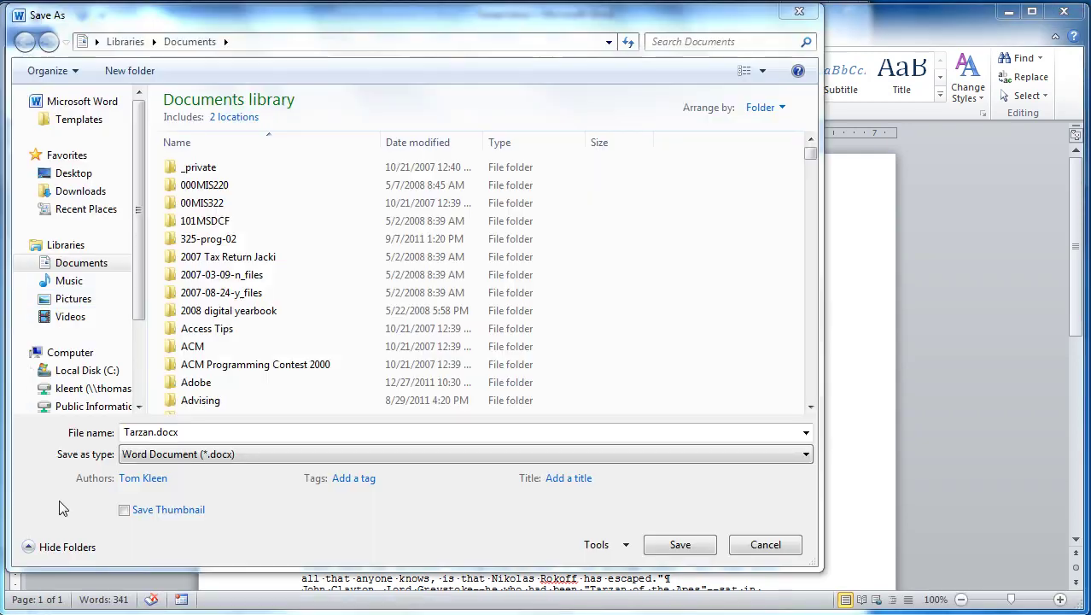
pyautogui.click(65, 174)
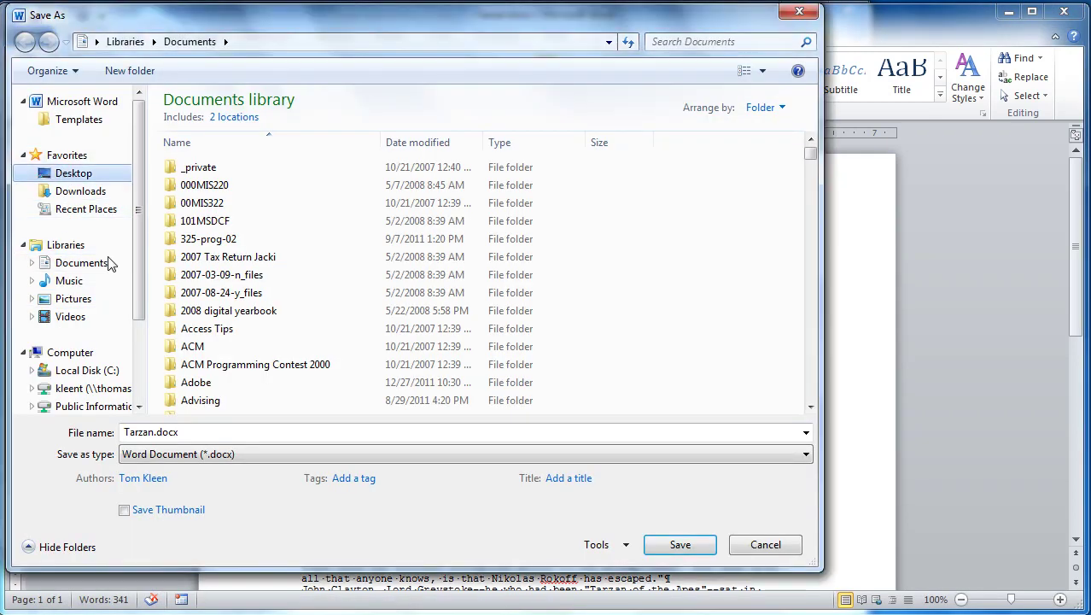
pyautogui.doubleClick(168, 434)
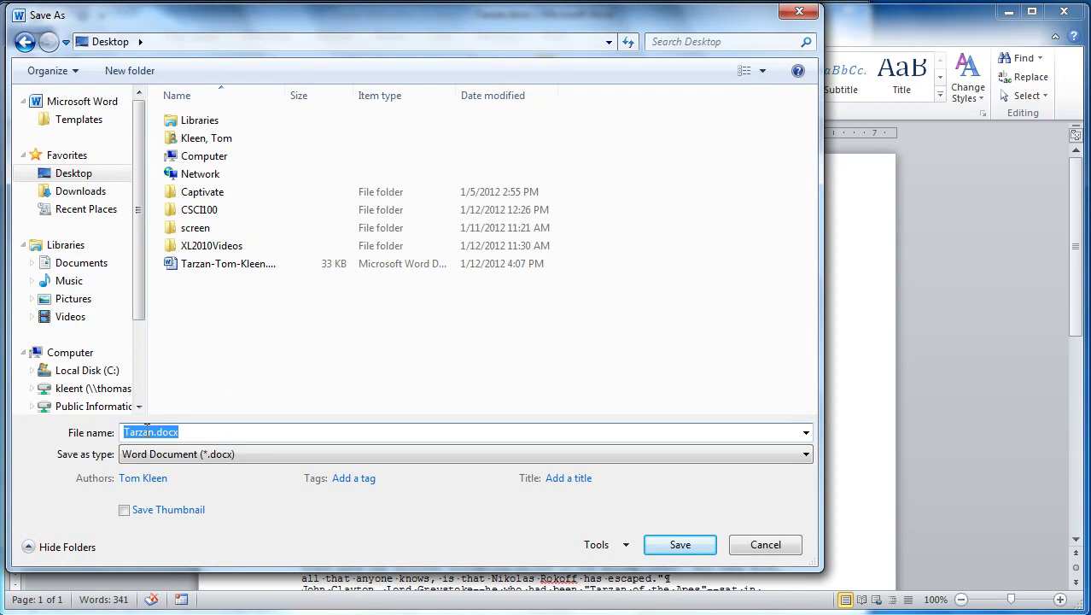
pyautogui.click(154, 432)
pyautogui.write('-')
pyautogui.write('Tom-Kleen')
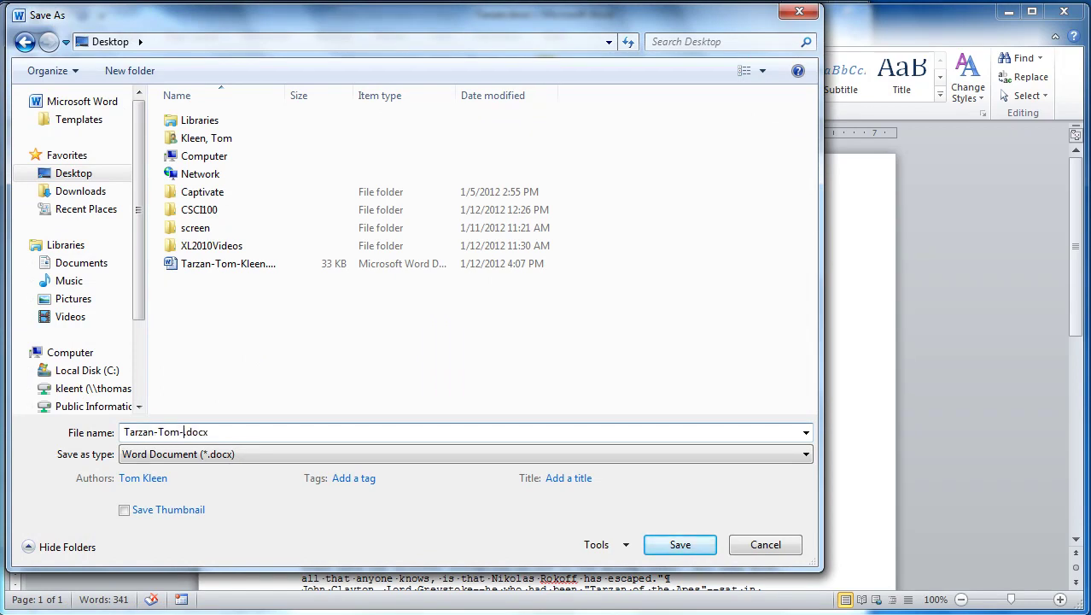
pyautogui.press('Return')
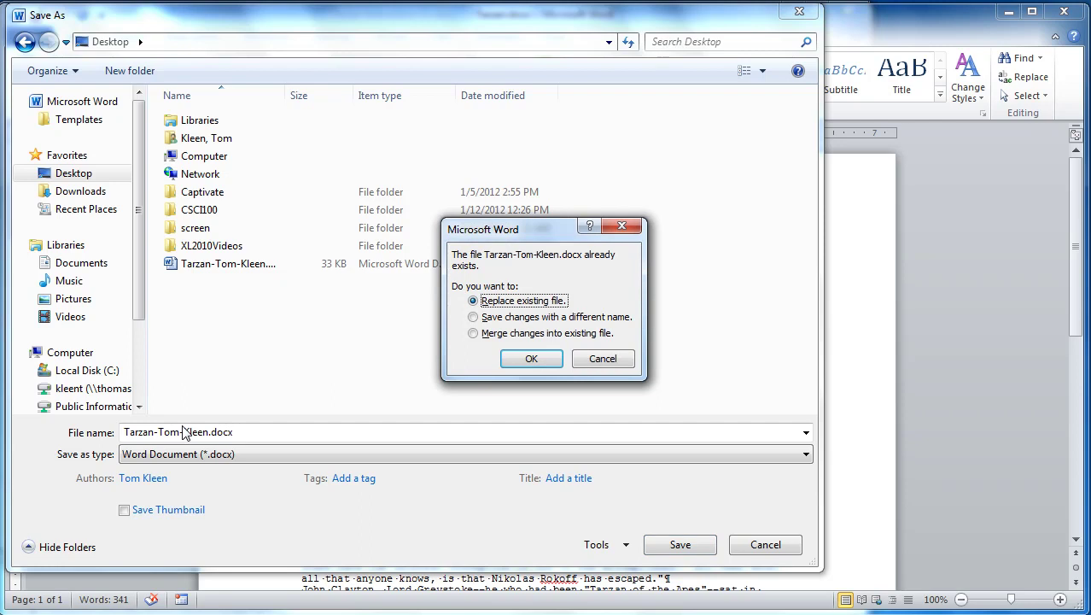
pyautogui.click(531, 358)
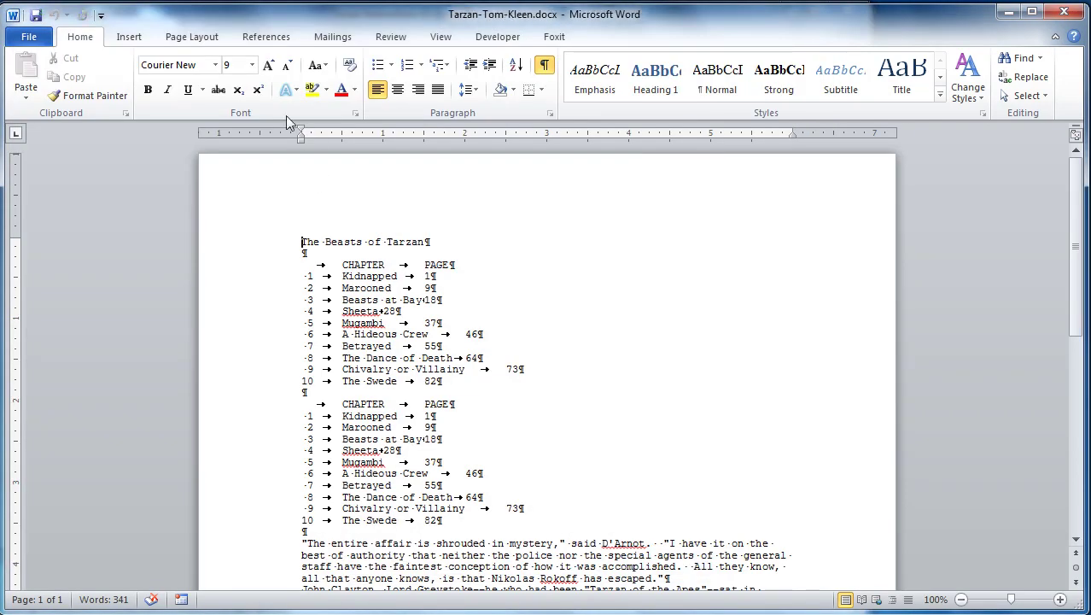
# Step: Change the page orientation of the document to Landscape
pyautogui.click(189, 40)
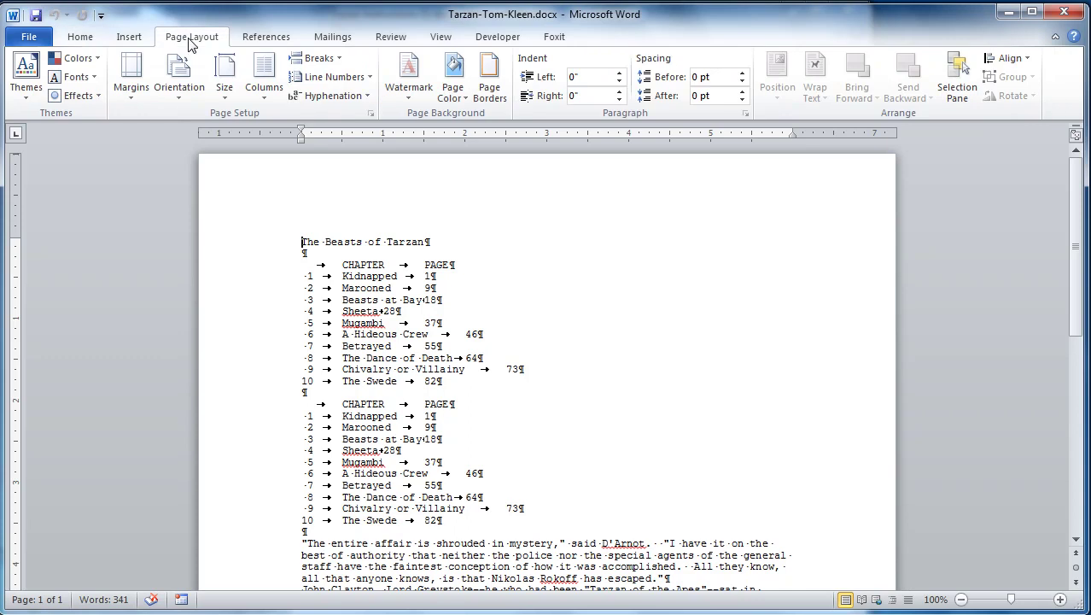
pyautogui.click(178, 100)
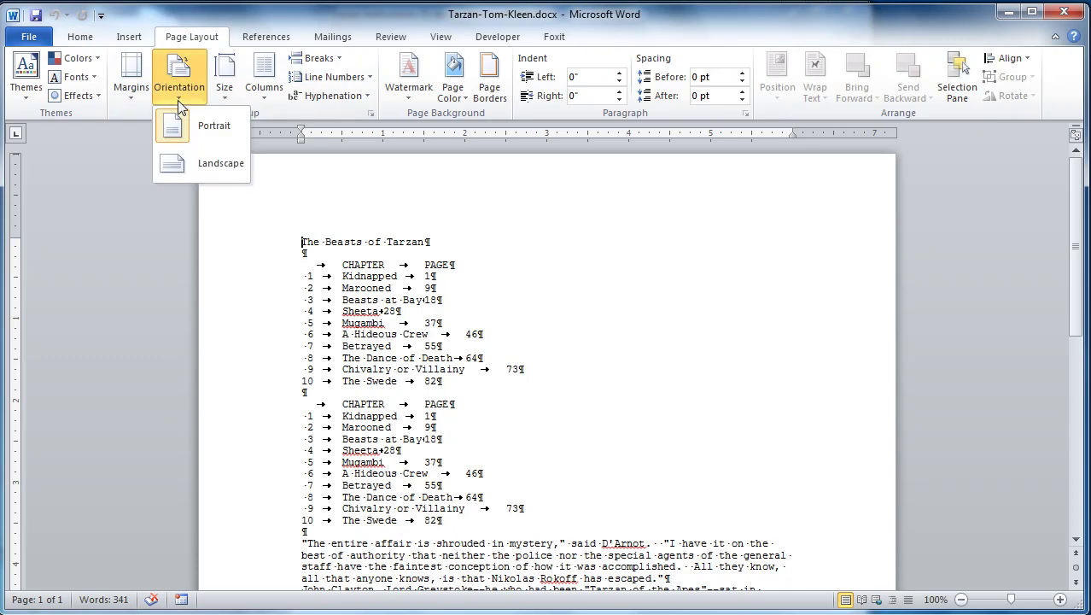
pyautogui.click(179, 163)
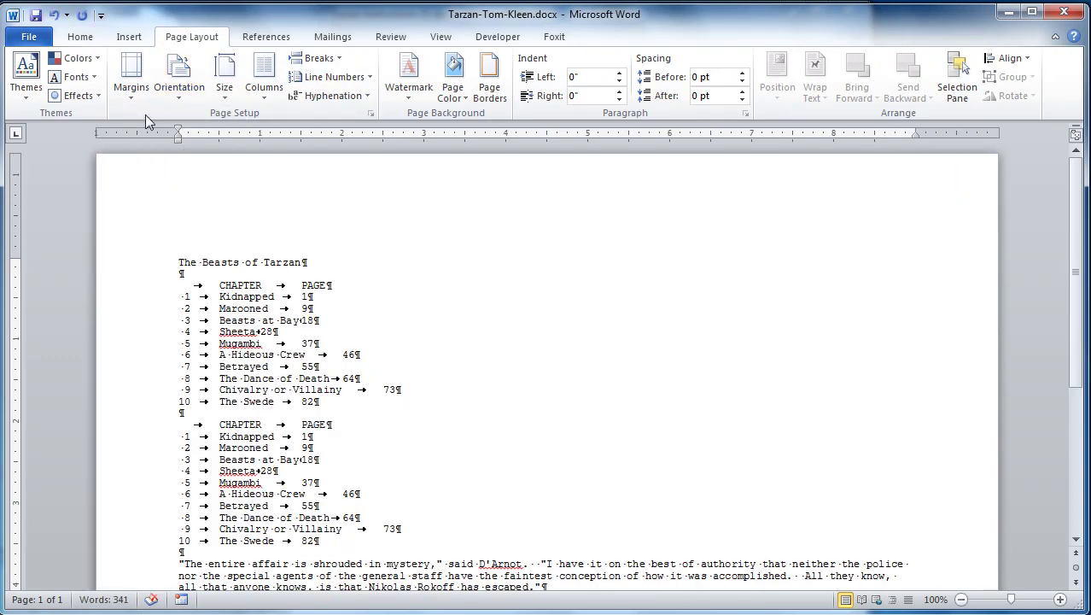
# Step: Set custom top, bottom, left and right margins of .75 inch for the whole document
pyautogui.click(136, 99)
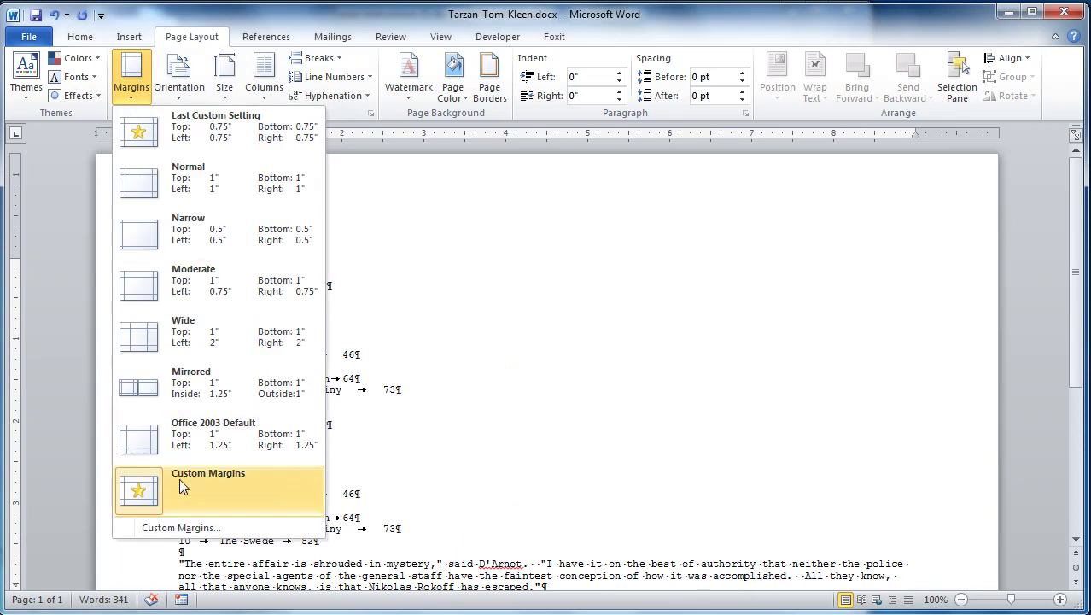
pyautogui.click(181, 527)
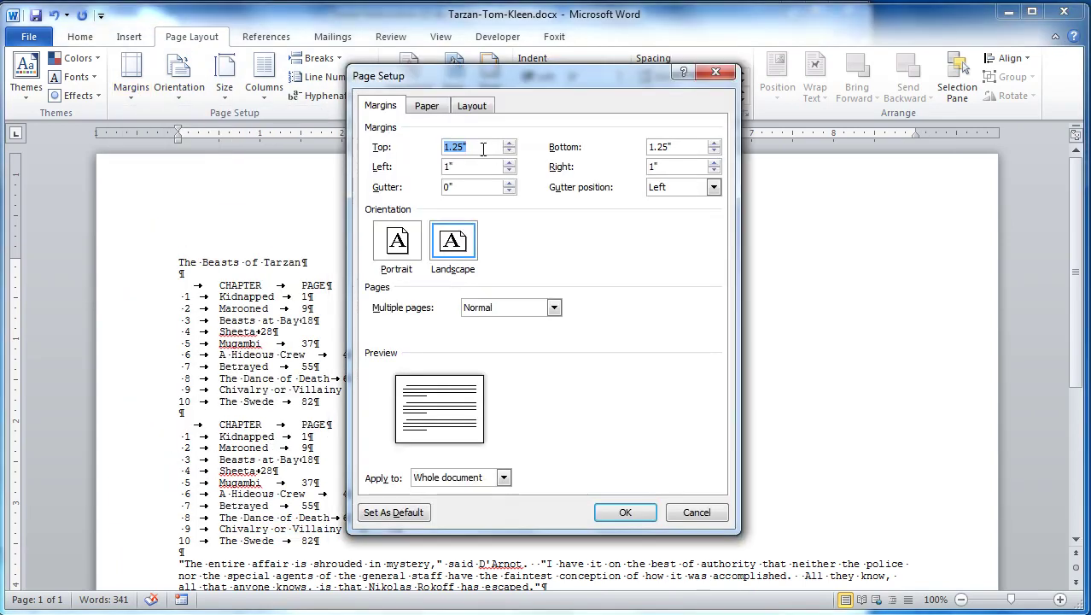
pyautogui.write('.75')
pyautogui.press('Tab')
pyautogui.write('.75')
pyautogui.press('Tab')
pyautogui.write('.75')
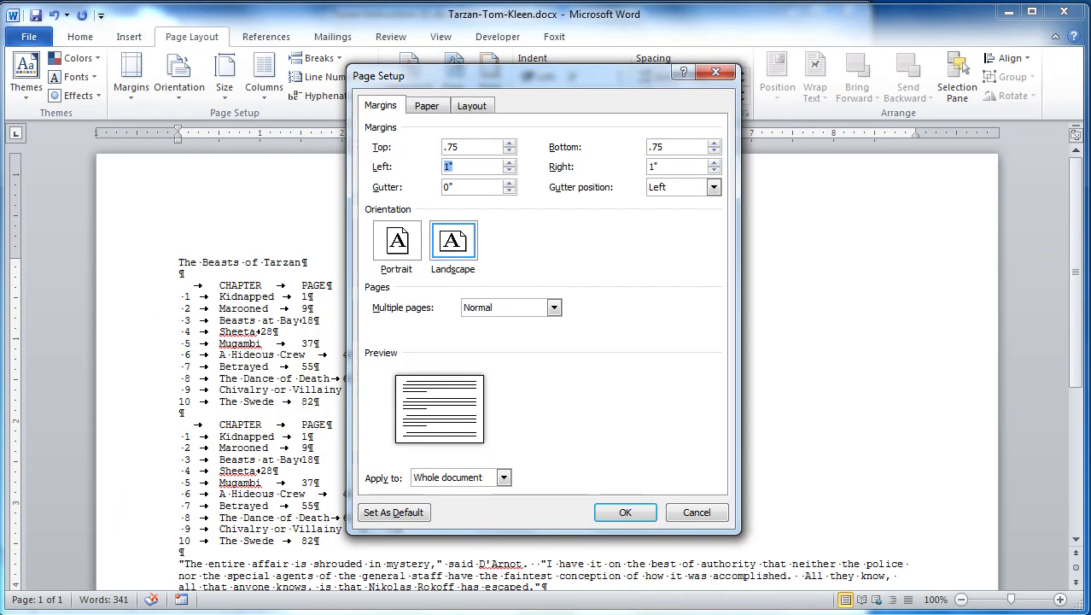
pyautogui.press('Tab')
pyautogui.write('.75')
pyautogui.click(626, 512)
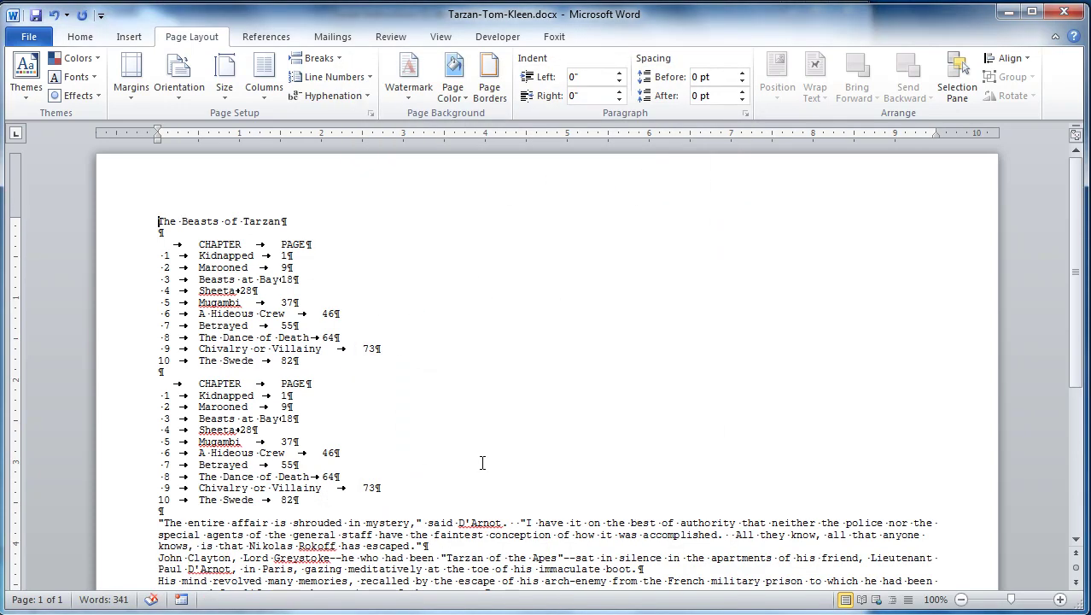
# Step: Format all text in the document as 10-point Verdana
pyautogui.hotkey('ctrl', 'a')
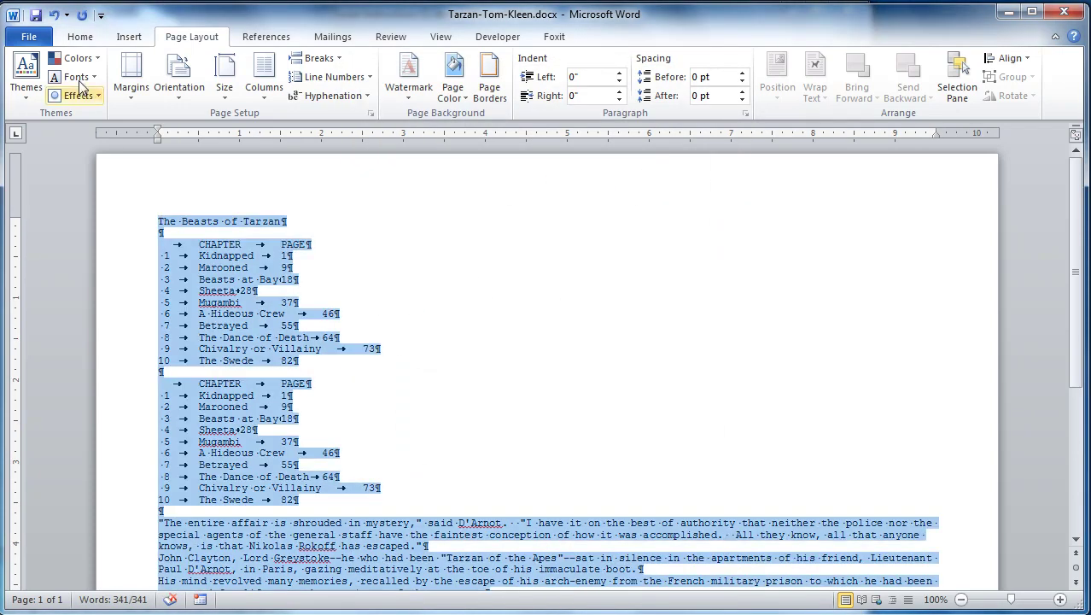
pyautogui.click(82, 38)
pyautogui.click(252, 65)
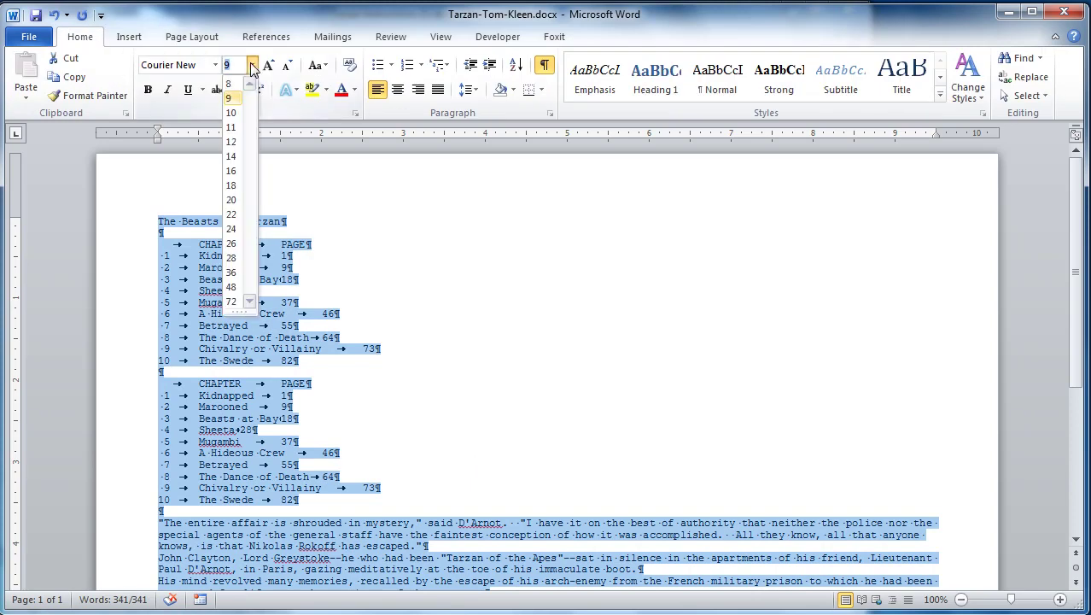
pyautogui.click(230, 112)
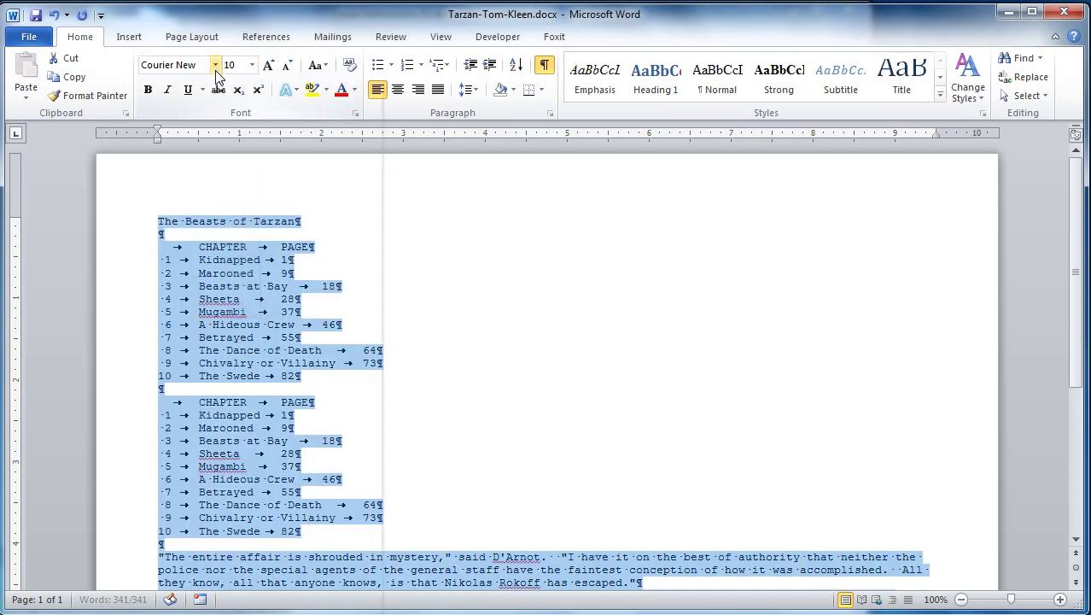
pyautogui.click(215, 65)
pyautogui.click(216, 166)
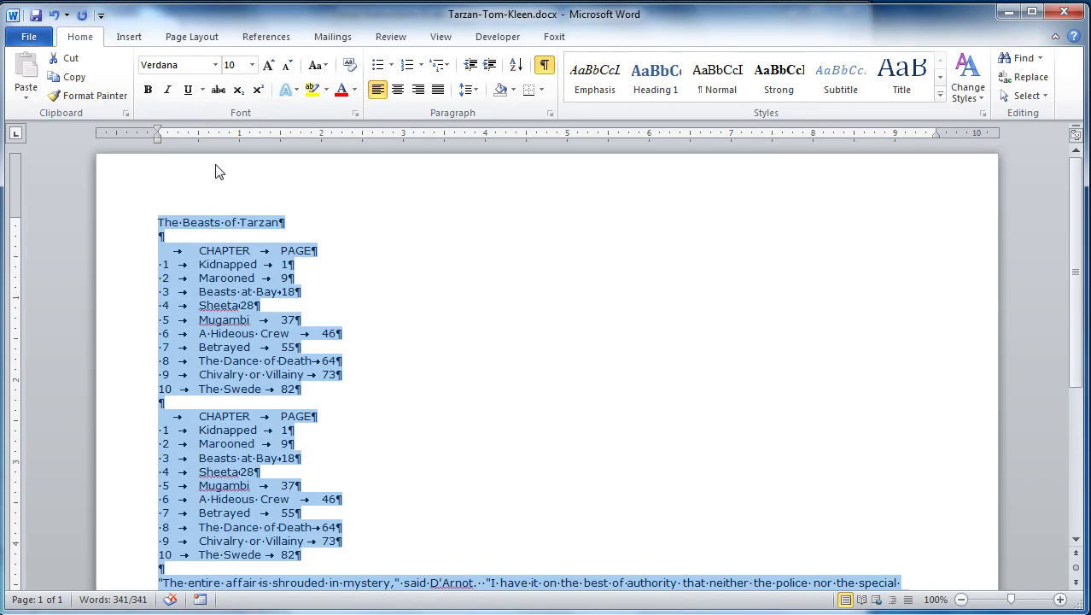
pyautogui.click(222, 239)
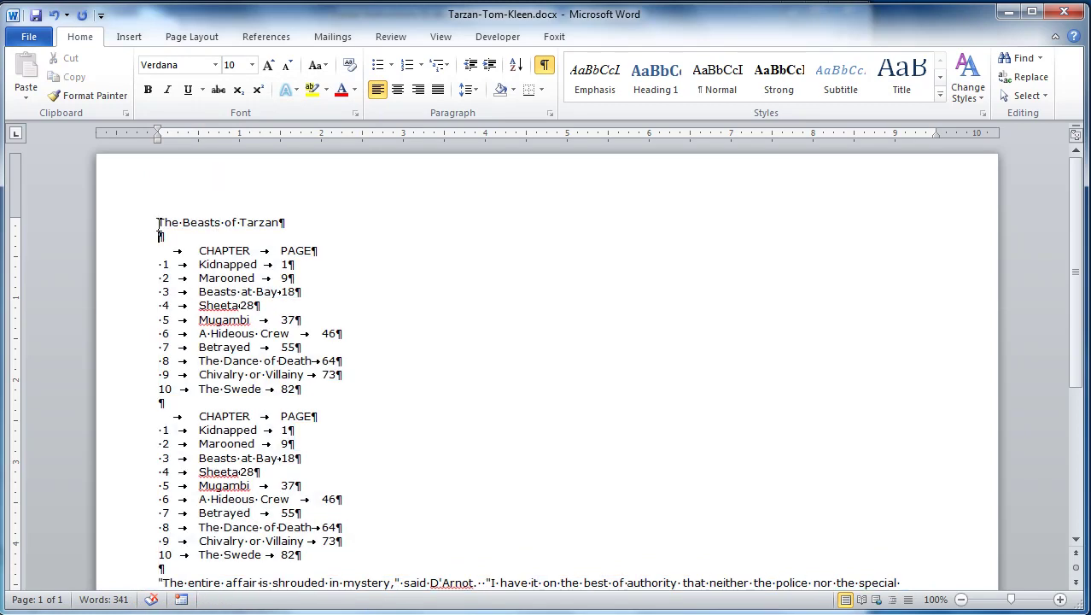
# Step: Convert the title "The Beasts of Tarzan" to WordArt using a blue all-caps style with a reflection
pyautogui.moveTo(159, 225); pyautogui.dragTo(314, 223)
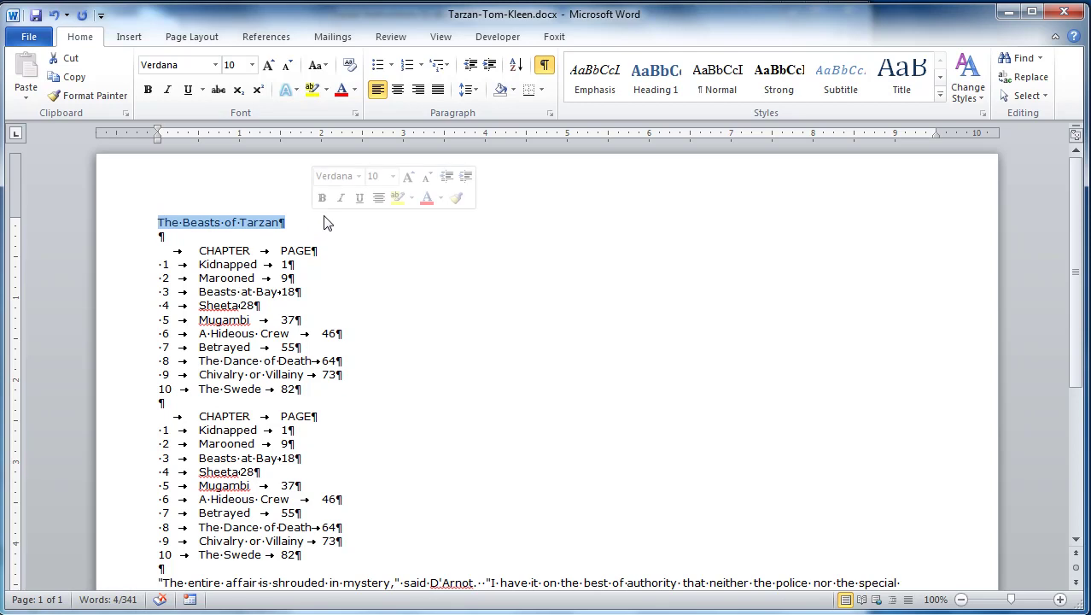
pyautogui.click(133, 38)
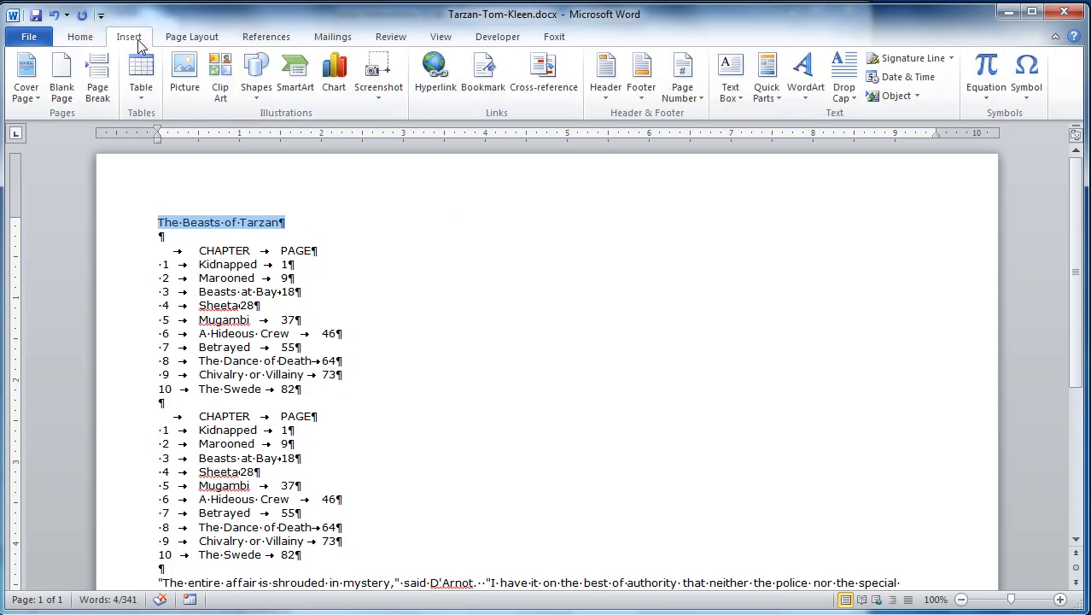
pyautogui.click(809, 100)
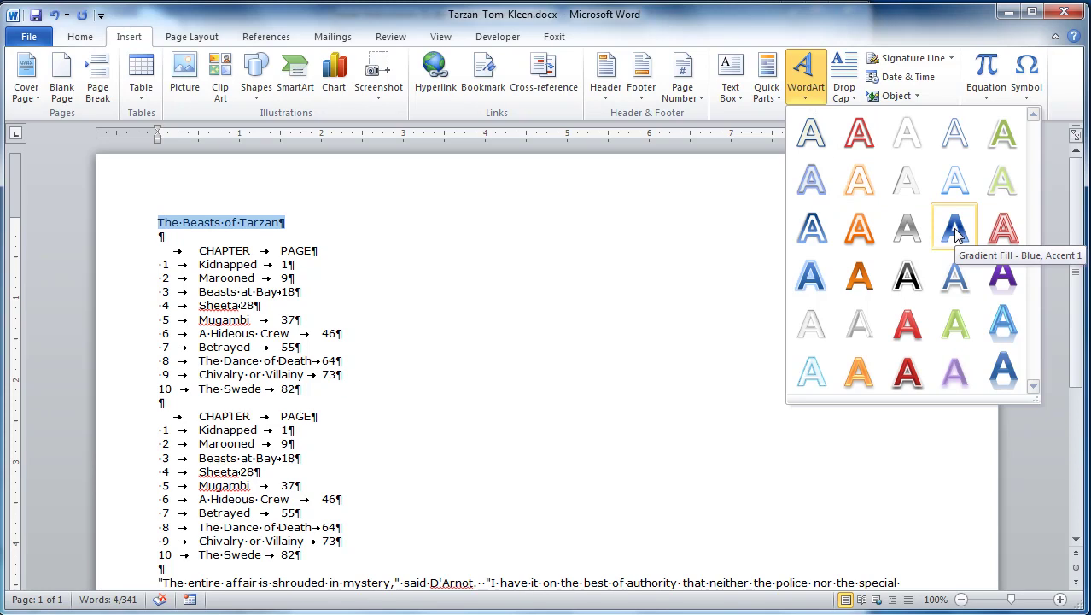
pyautogui.click(1002, 324)
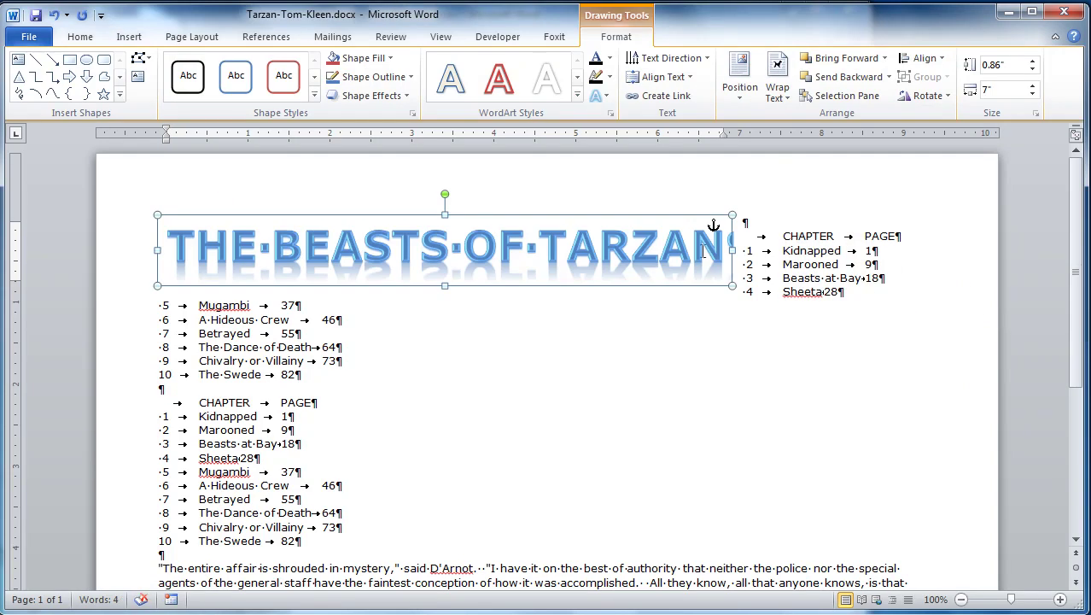
# Step: Add six blank paragraphs above the first chapter list and move the WordArt title up beside them, roughly centered at the page's top margin
pyautogui.click(742, 222)
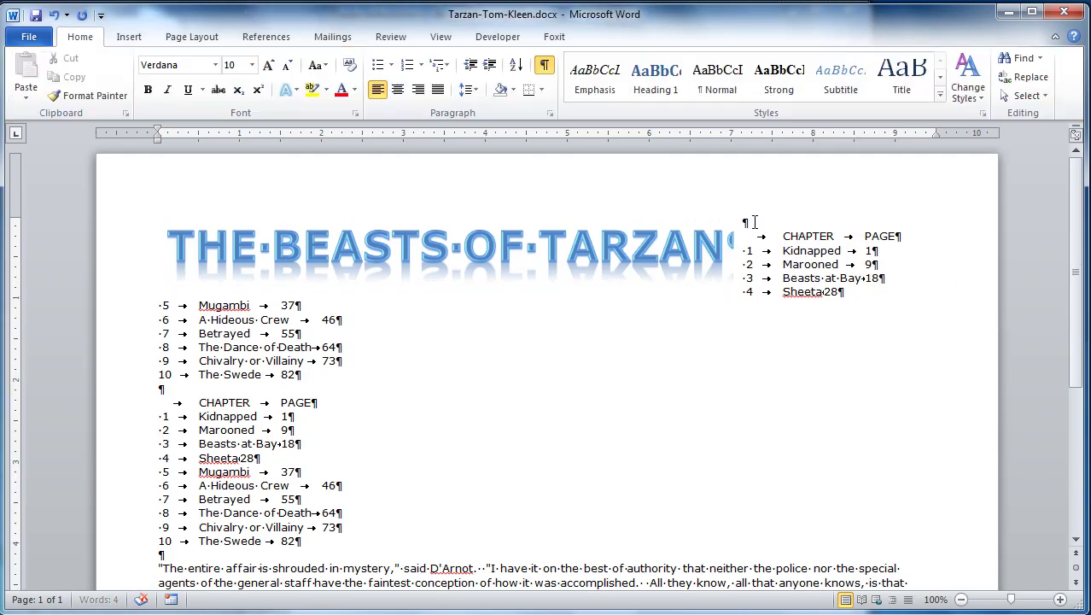
pyautogui.press('Return')
pyautogui.press('Return')
pyautogui.press('Return')
pyautogui.press('Return')
pyautogui.press('Return')
pyautogui.press('Return')
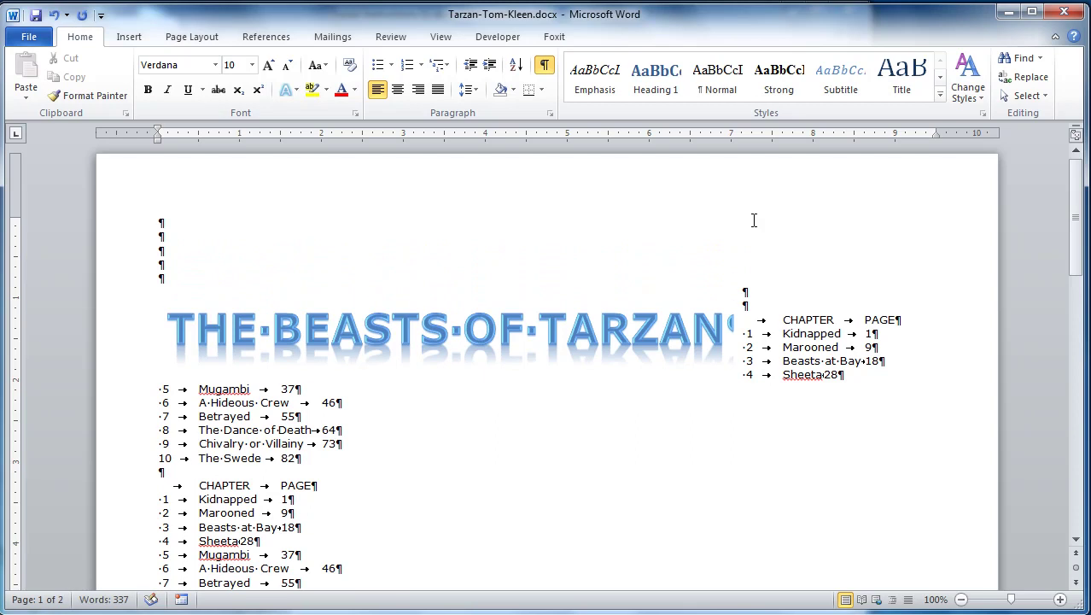
pyautogui.click(565, 329)
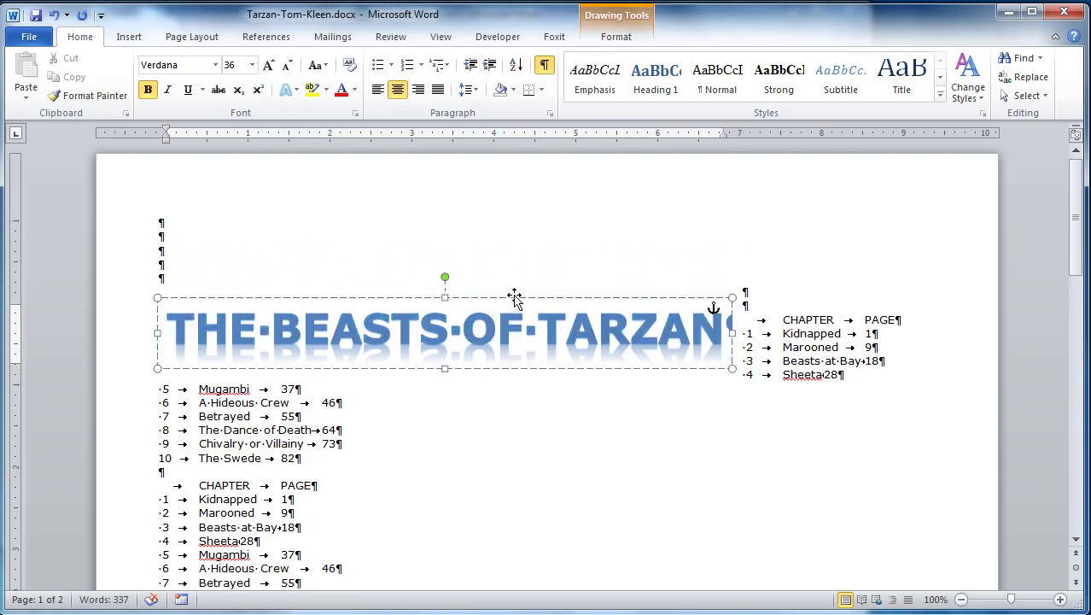
pyautogui.moveTo(514, 297); pyautogui.dragTo(609, 217)
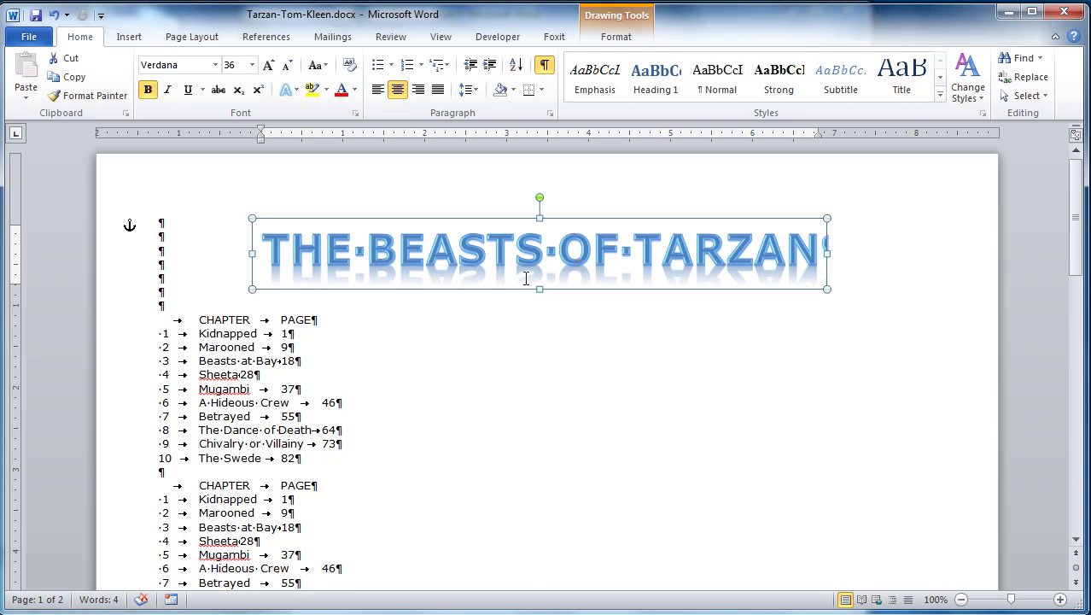
# Step: Insert a Continuous section break directly before the first CHAPTER/PAGE heading line
pyautogui.click(165, 321)
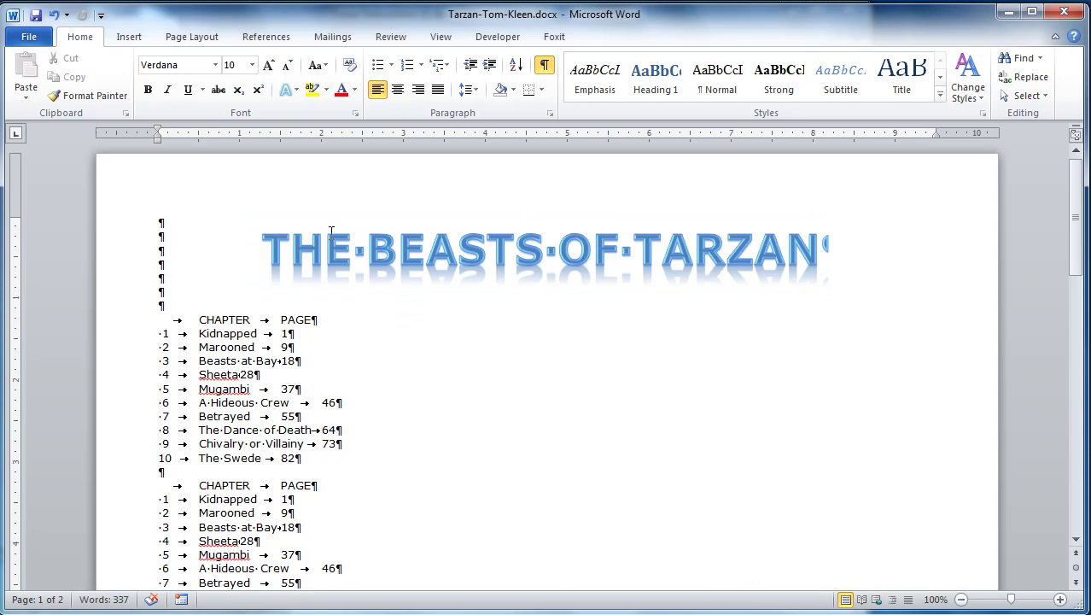
pyautogui.click(211, 38)
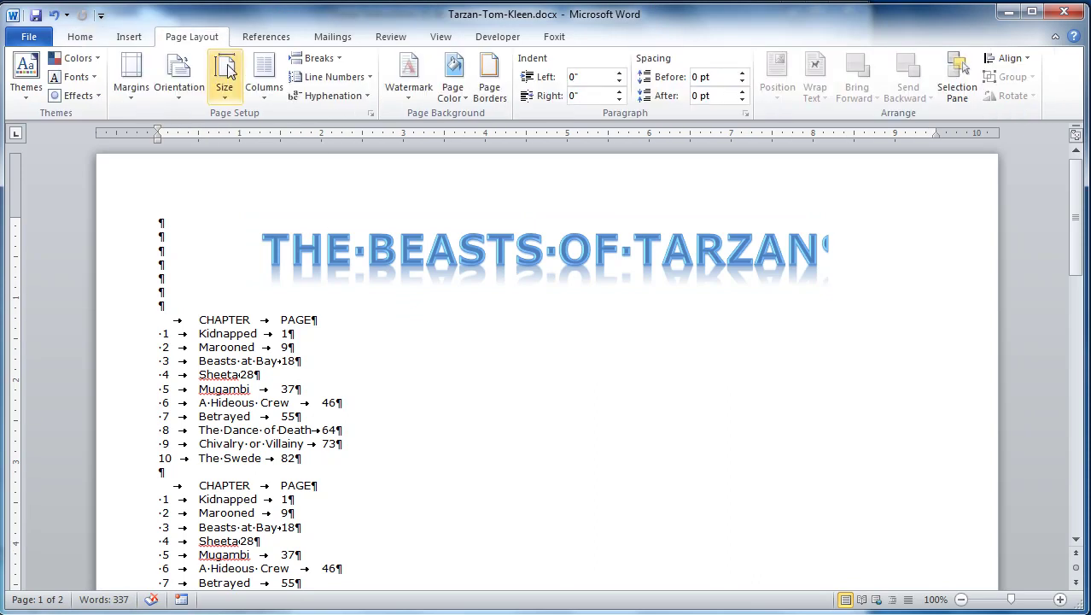
pyautogui.click(337, 62)
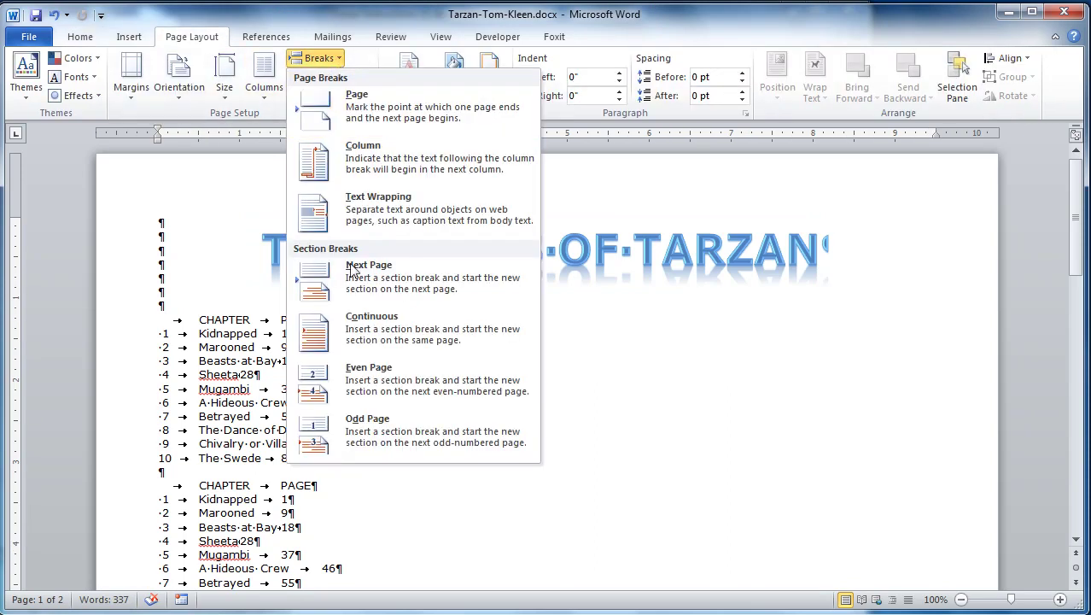
pyautogui.click(375, 324)
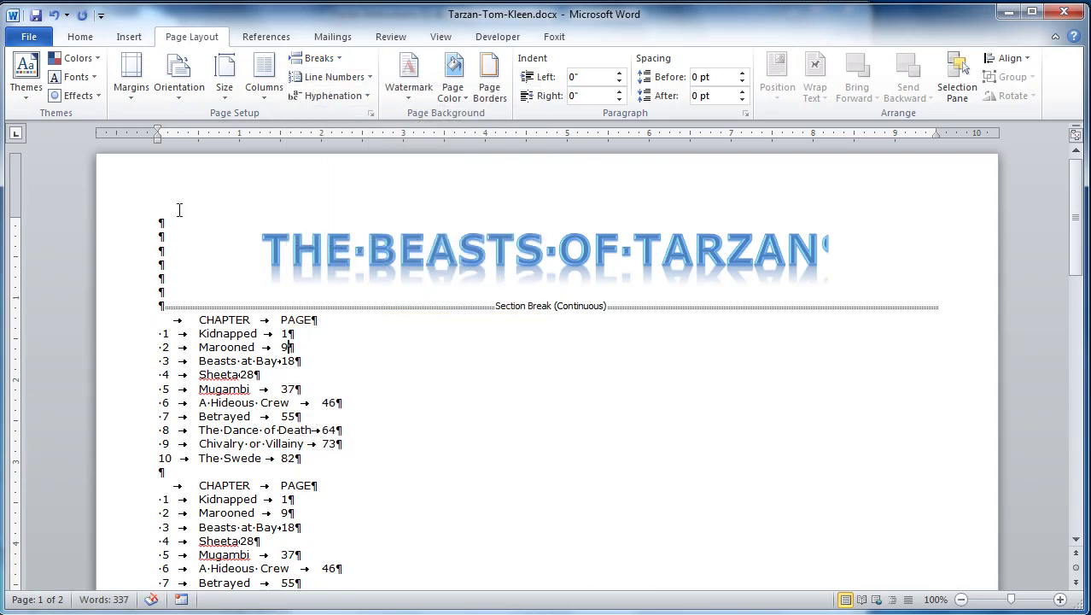
# Step: Lay out the section below the title in two equal columns with a line between them
pyautogui.click(259, 104)
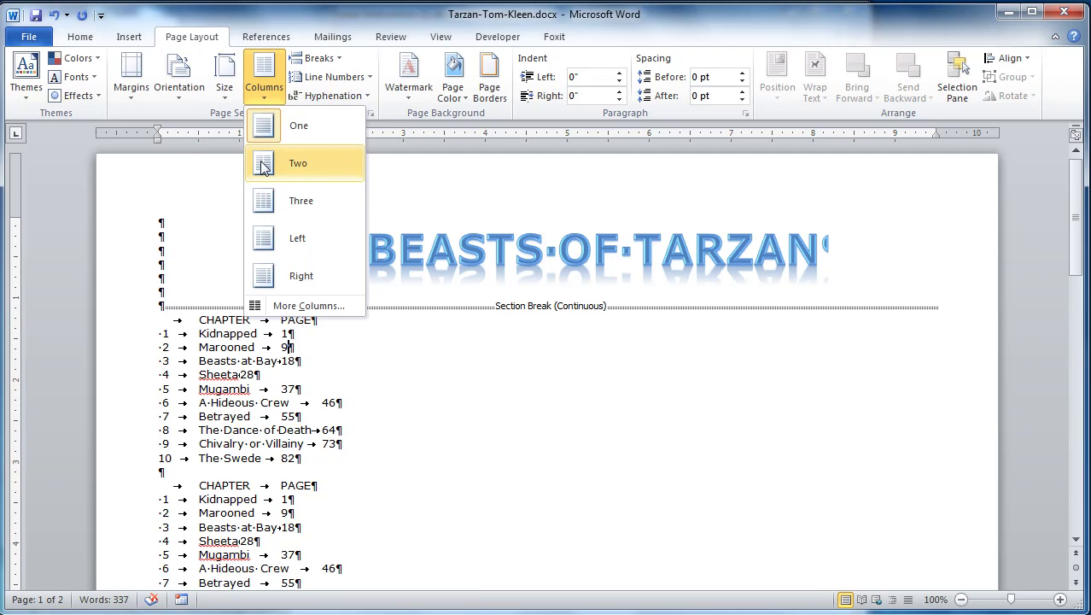
pyautogui.click(261, 160)
pyautogui.click(268, 108)
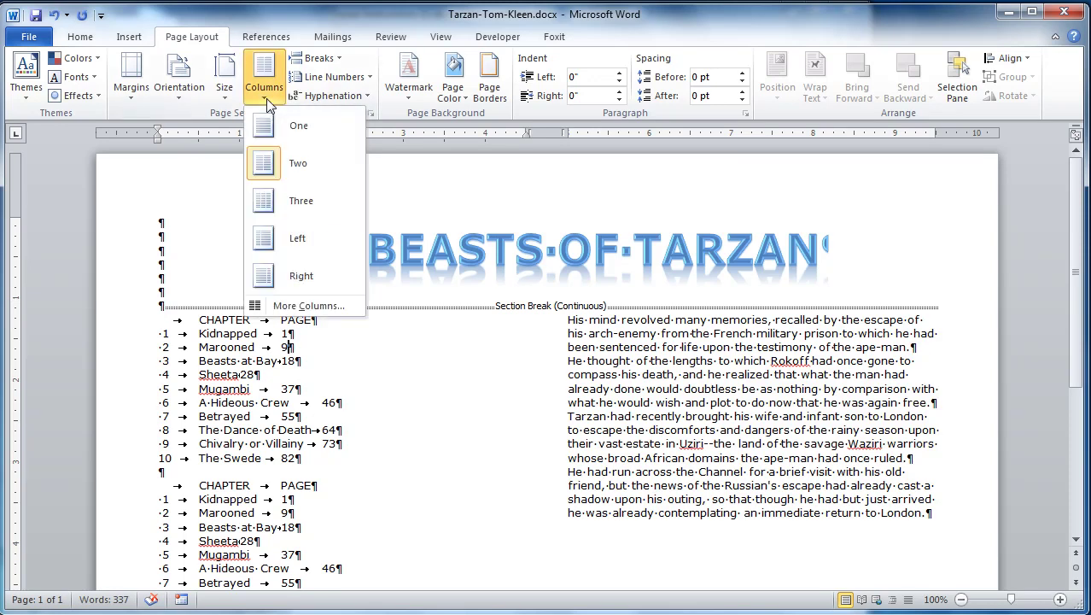
pyautogui.click(292, 308)
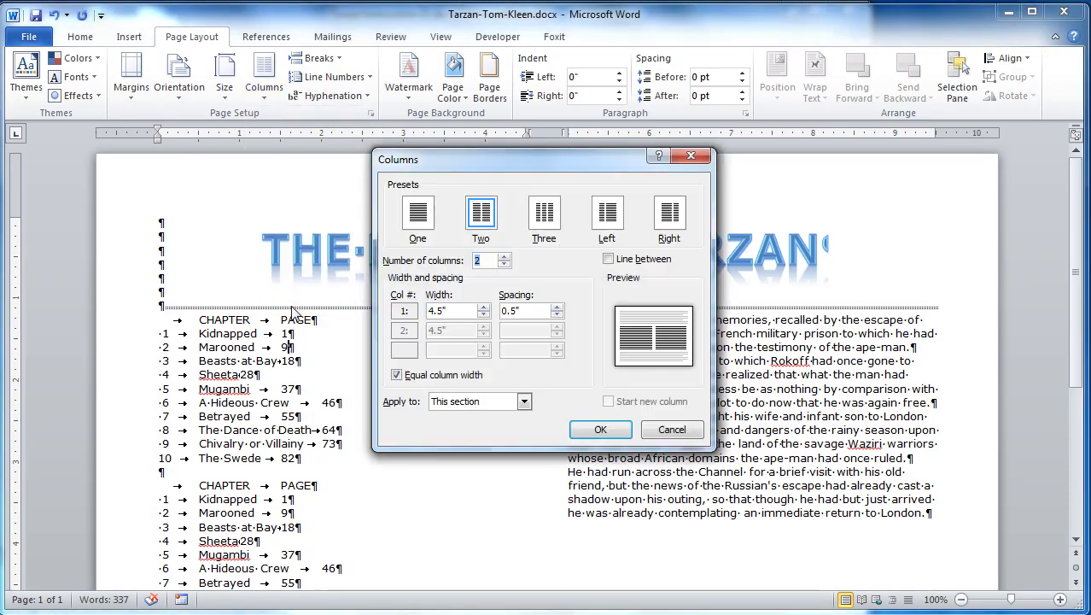
pyautogui.click(609, 259)
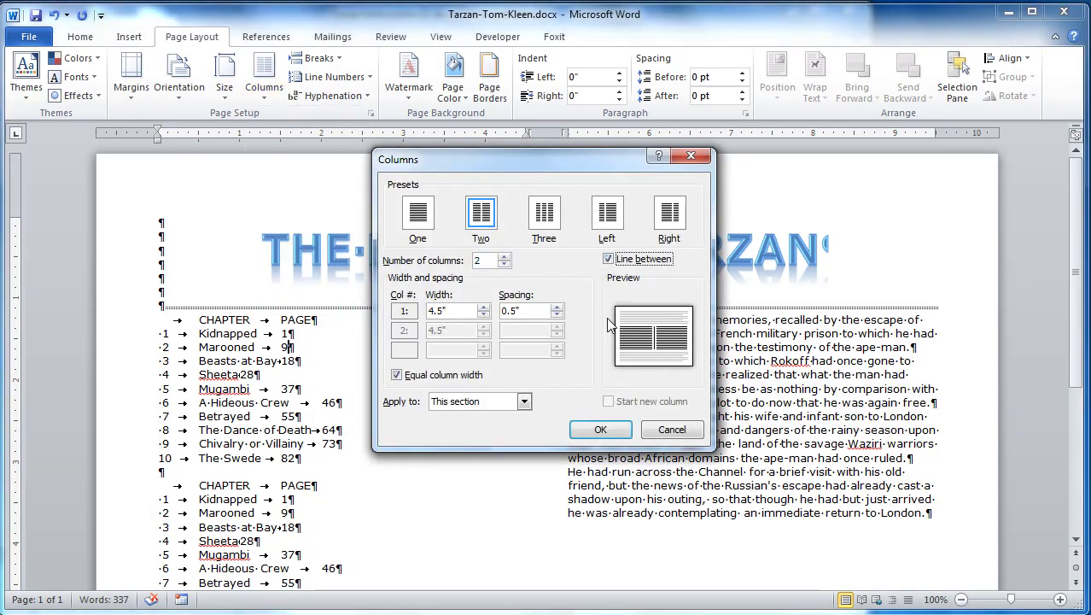
pyautogui.click(611, 430)
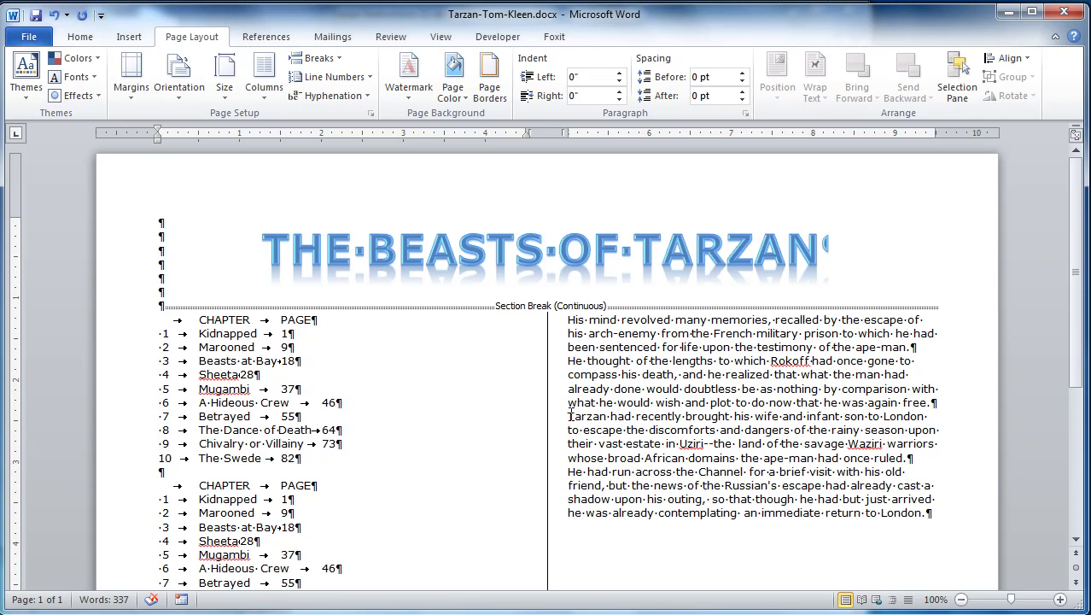
# Step: Insert a column break directly before the paragraph starting "The entire affair is shrouded in mystery" so the story begins in the second column
pyautogui.scroll(-3, 496, 486)
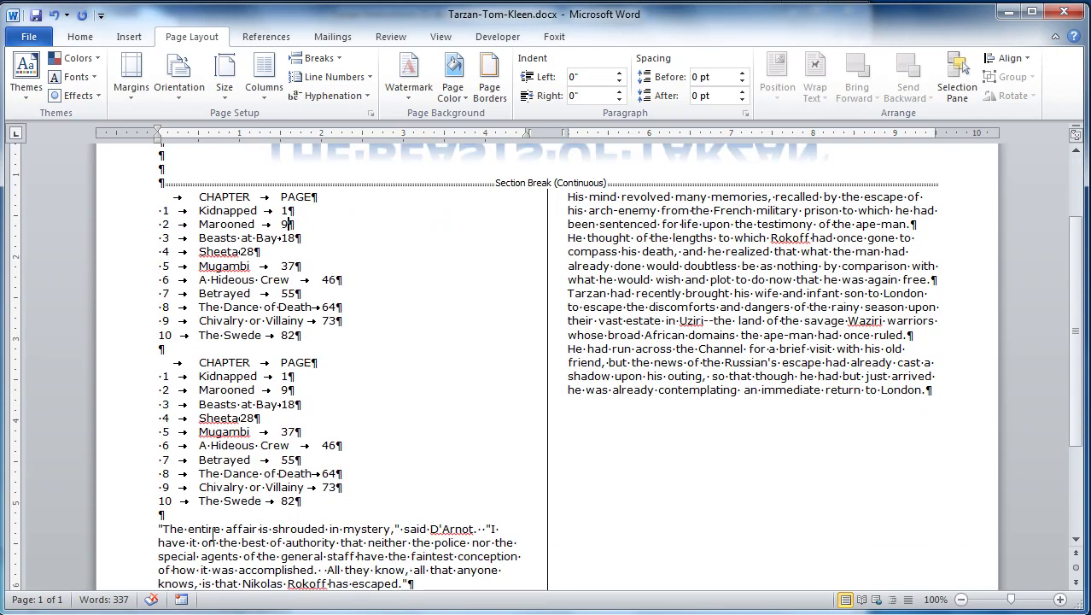
pyautogui.click(159, 529)
pyautogui.click(320, 58)
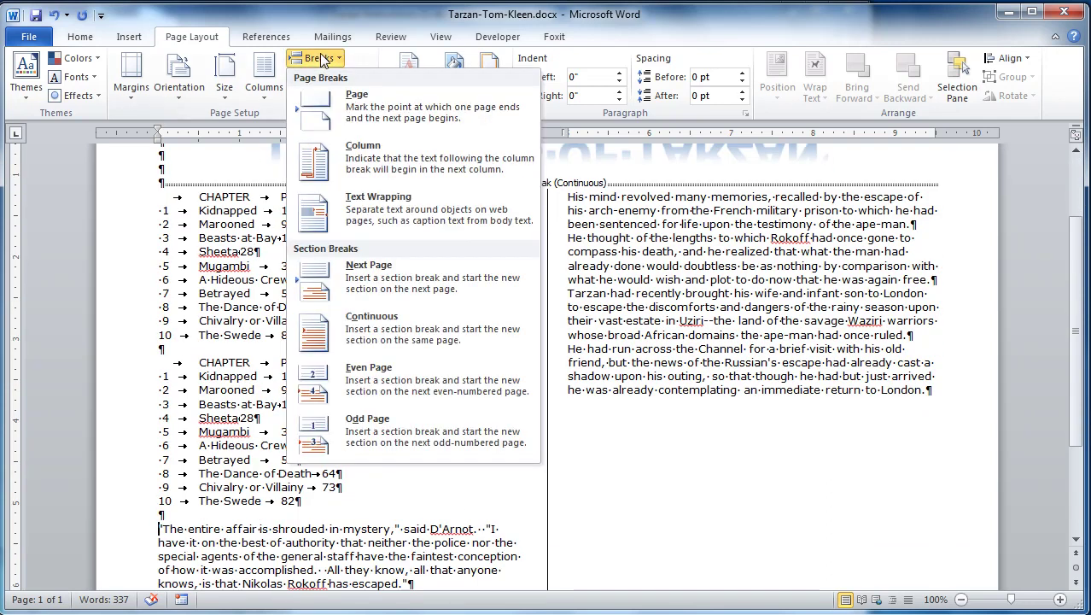
pyautogui.click(352, 160)
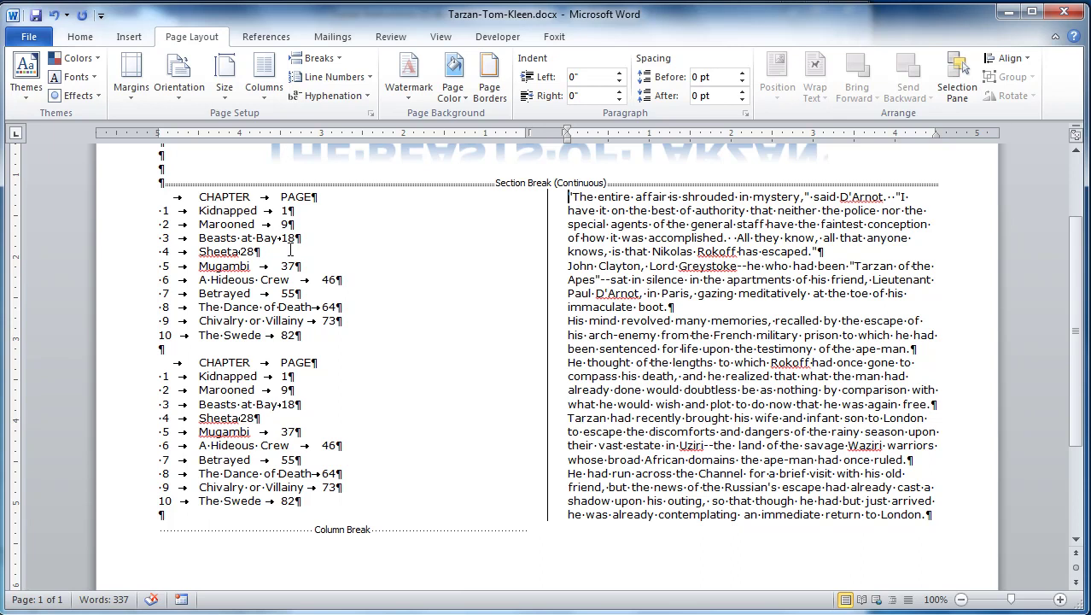
# Step: Give the first CHAPTER/PAGE list a left tab stop at 0.75" and a right tab stop at 4"
pyautogui.moveTo(161, 196); pyautogui.dragTo(403, 336)
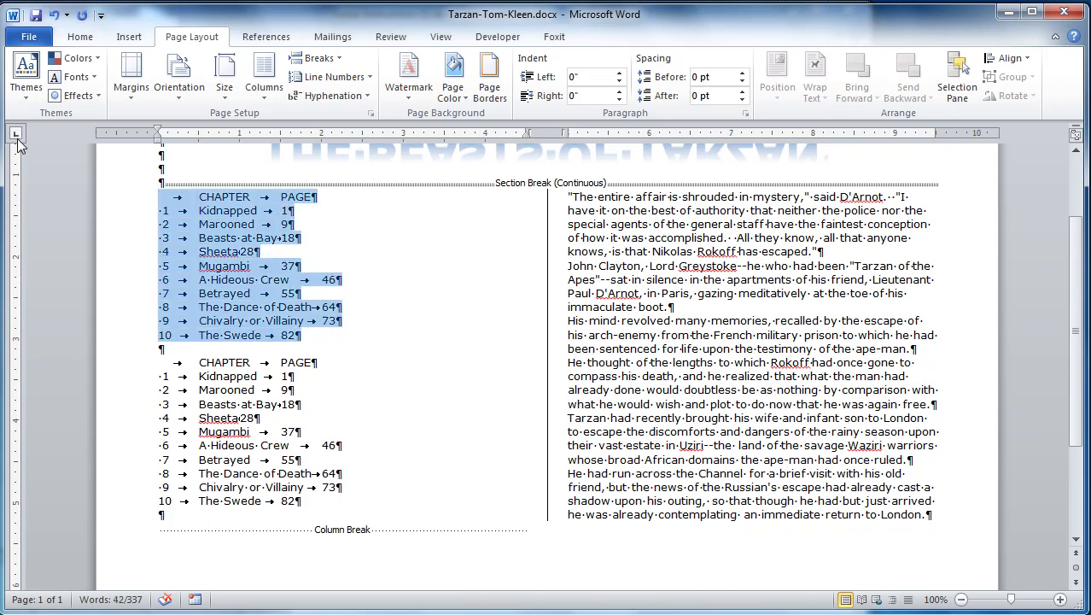
pyautogui.click(221, 134)
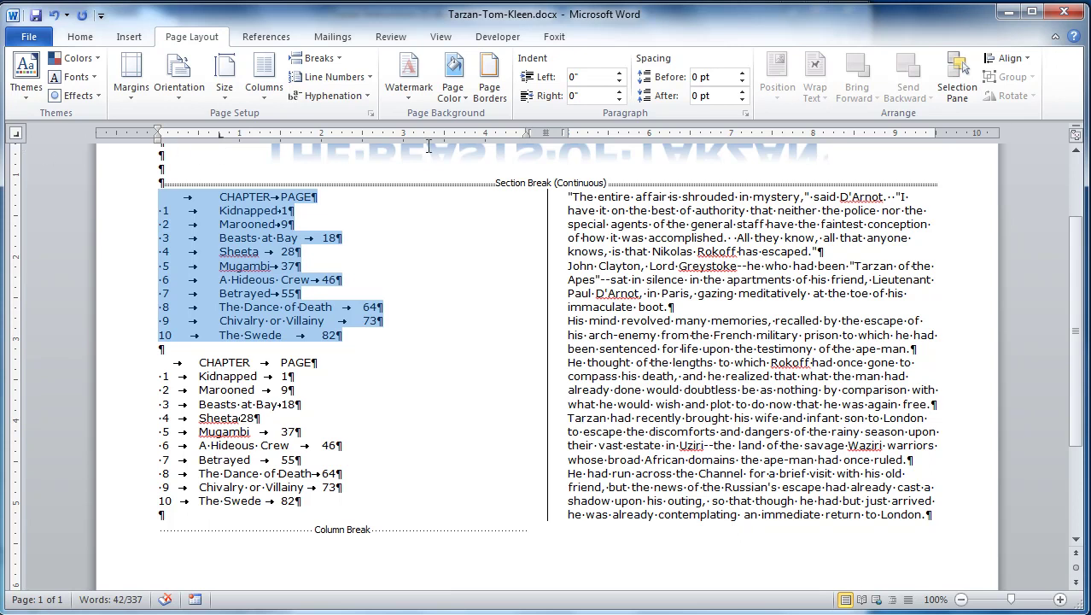
pyautogui.click(484, 134)
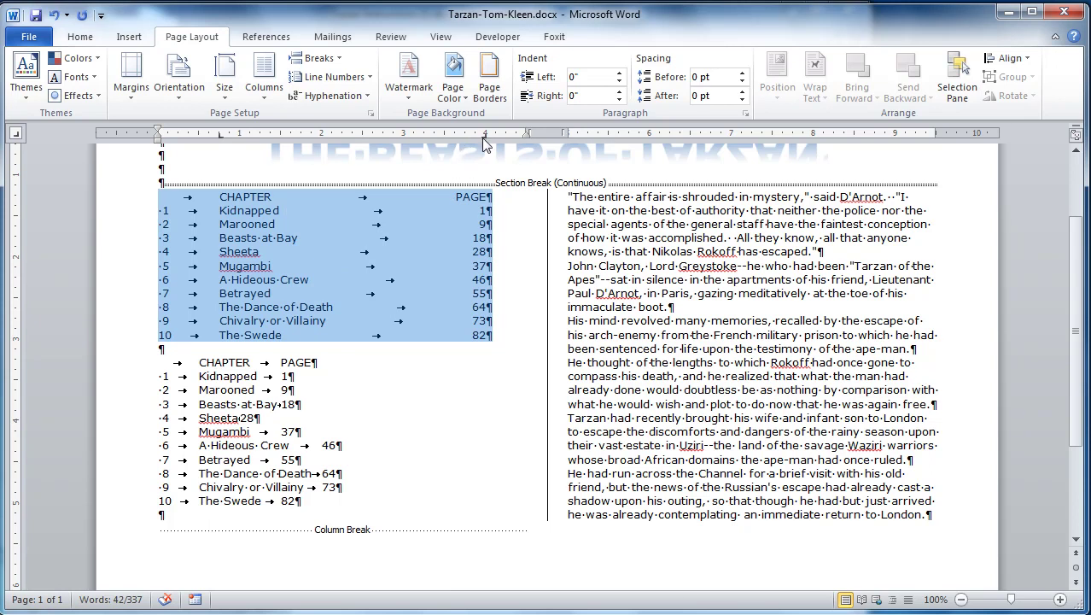
# Step: Add a dotted leader (style 2) to the 4" right tab stop of the first chapter list
pyautogui.doubleClick(483, 137)
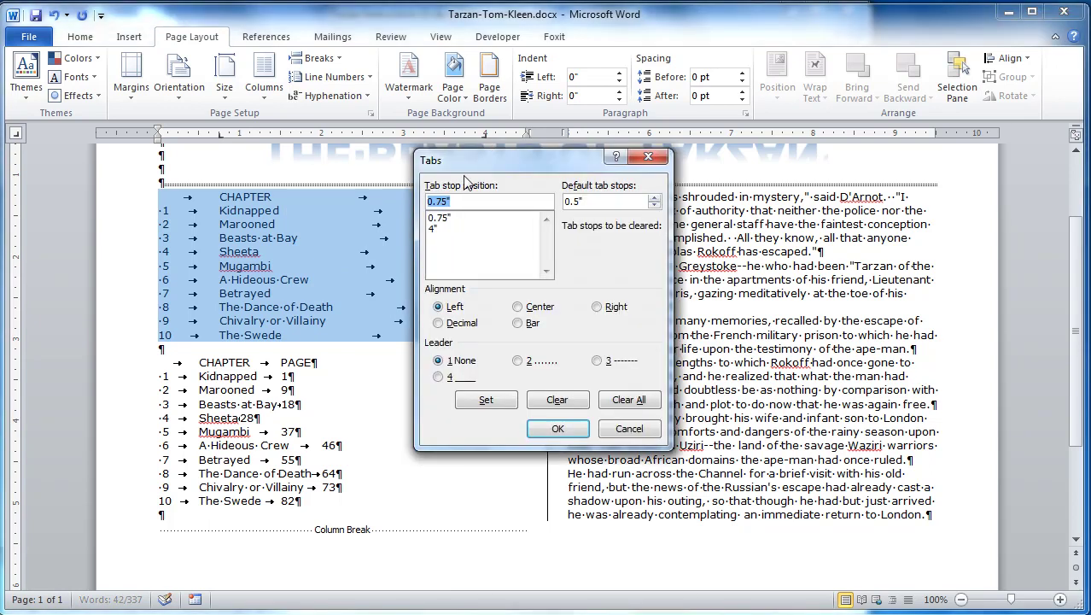
pyautogui.click(436, 229)
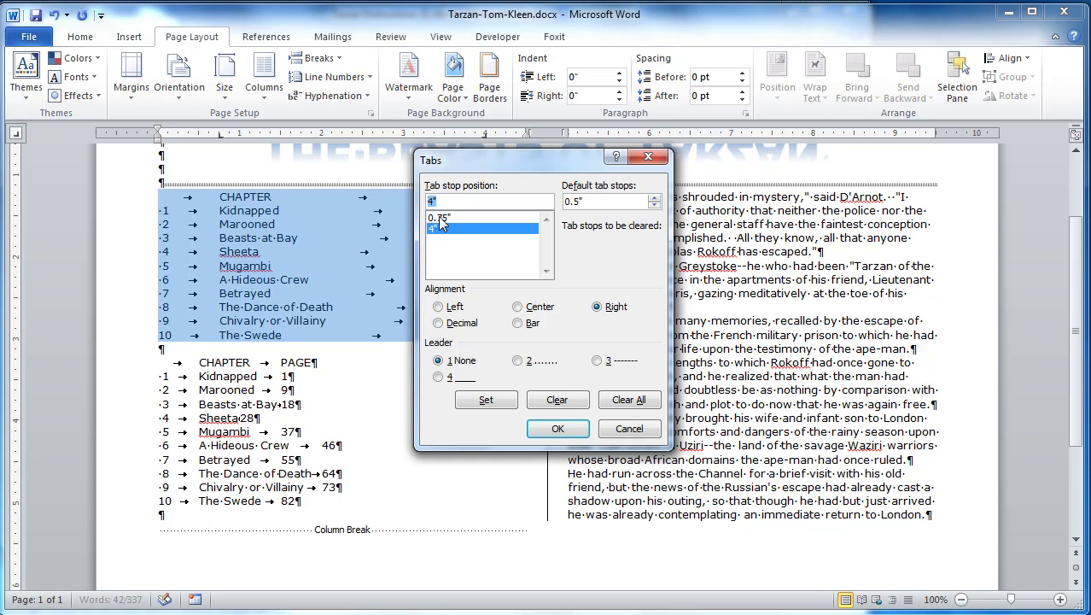
pyautogui.click(519, 361)
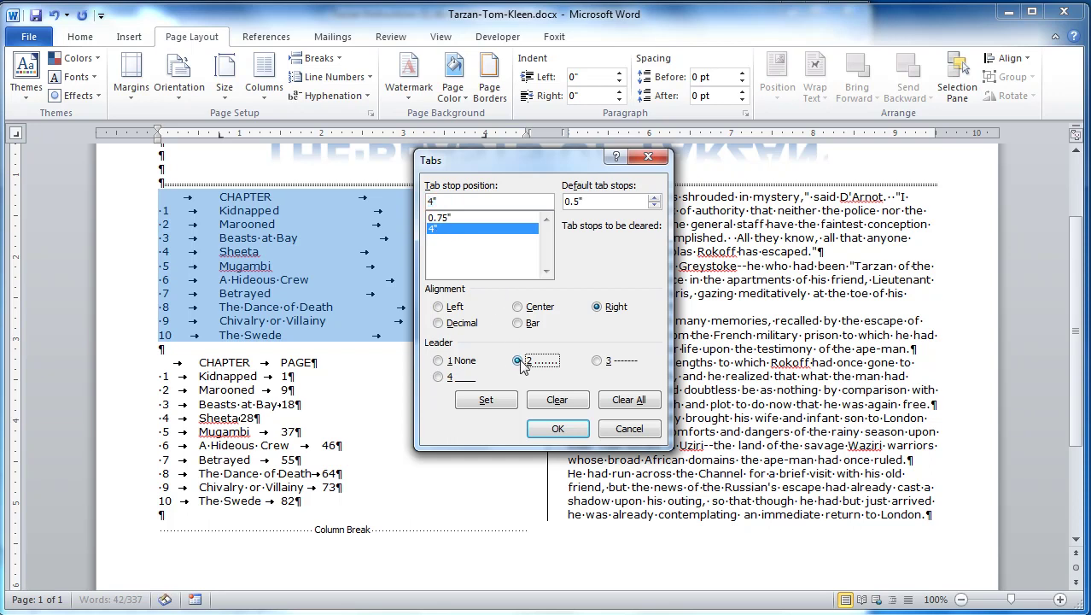
pyautogui.click(558, 428)
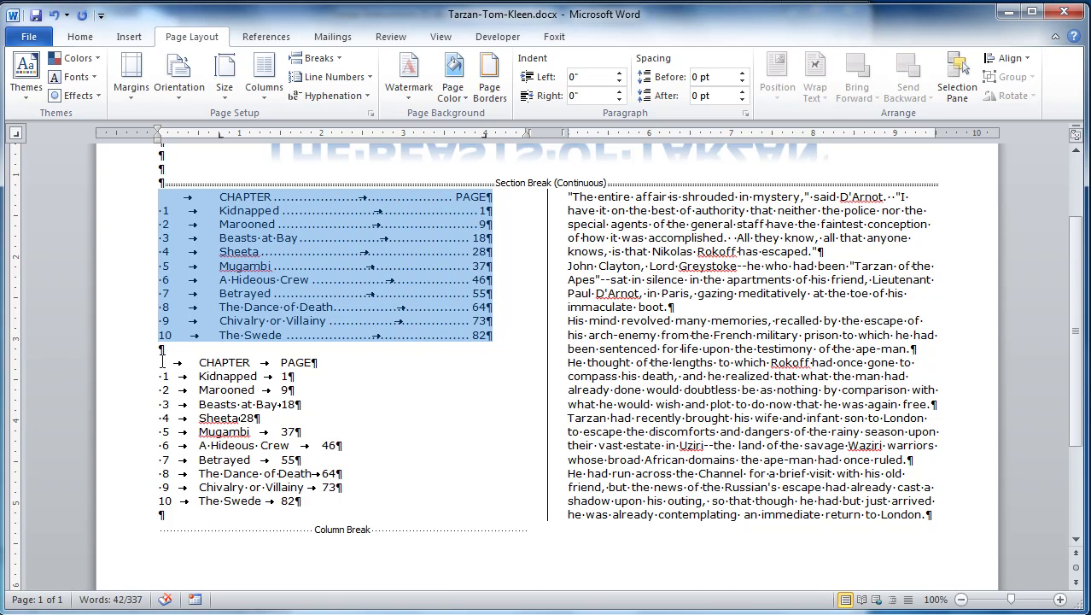
# Step: Convert the second CHAPTER/PAGE list, from its heading through The Swede, to a three-column table with text separated at tabs
pyautogui.moveTo(161, 362); pyautogui.dragTo(360, 499)
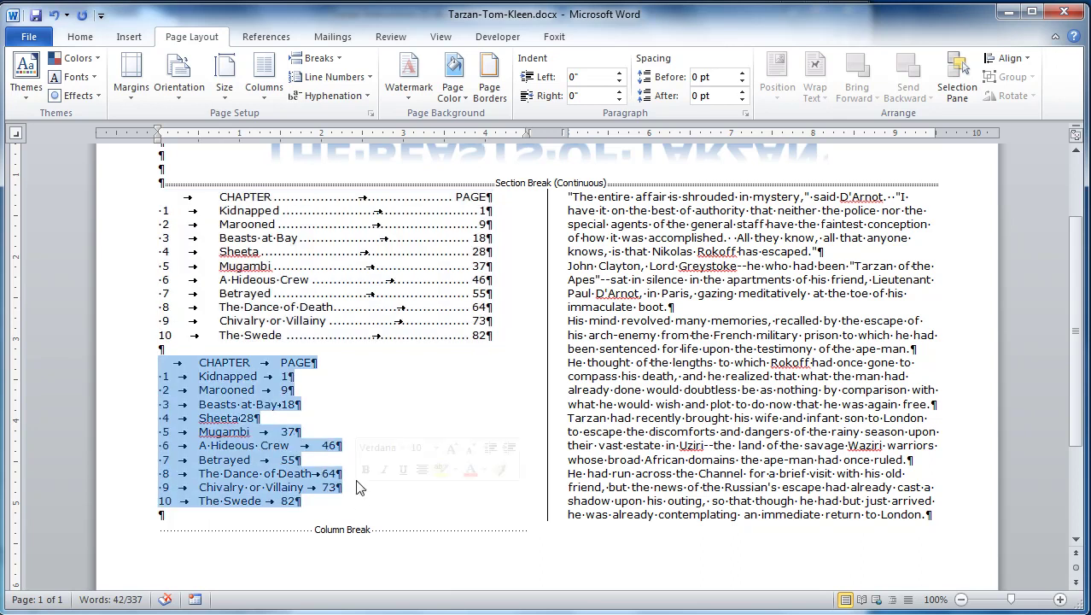
pyautogui.click(129, 40)
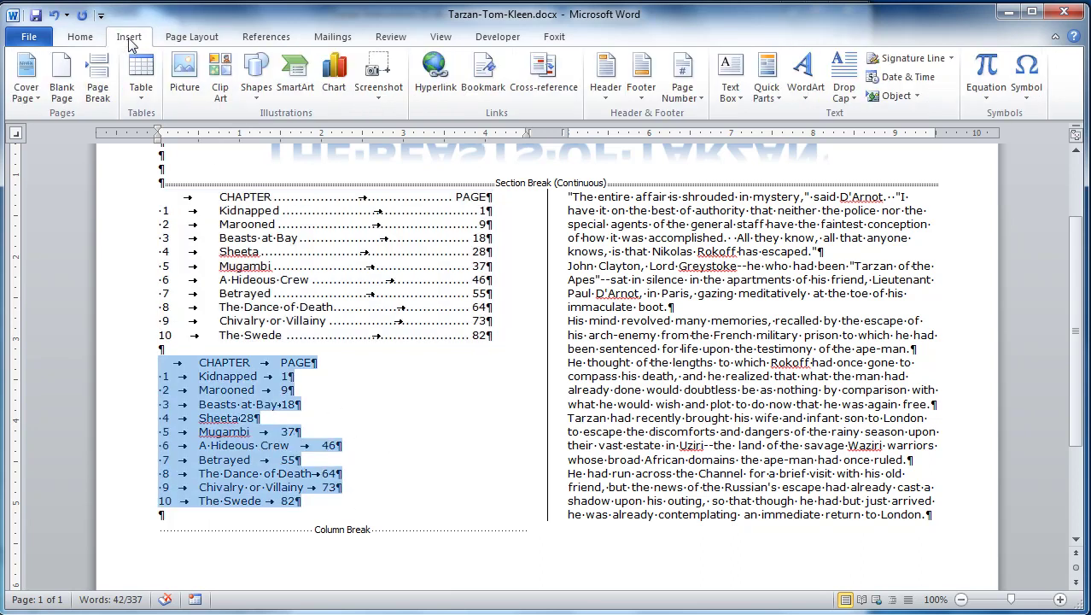
pyautogui.click(142, 98)
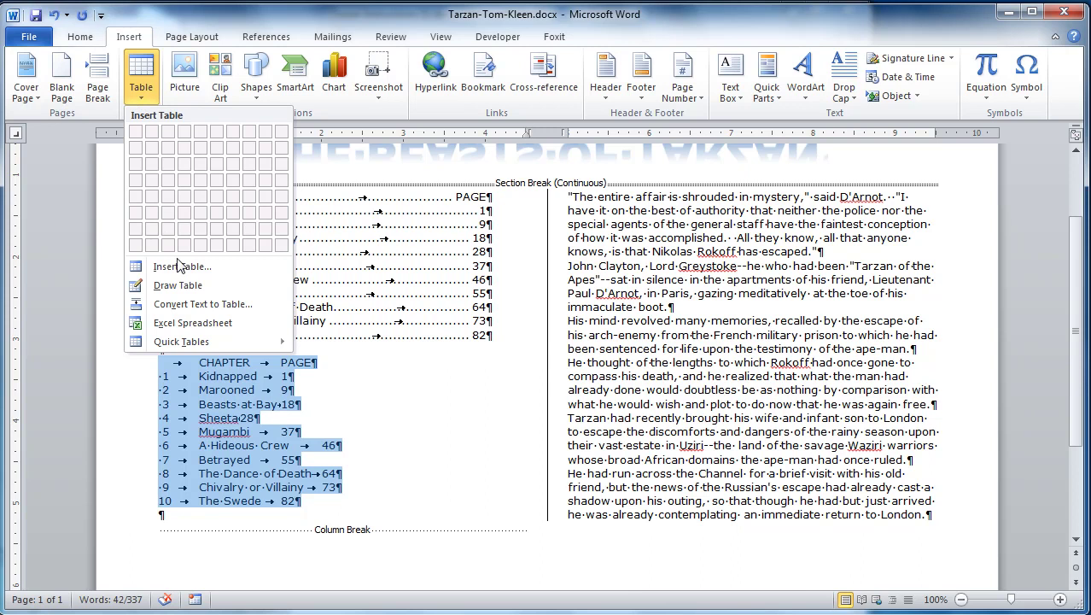
pyautogui.click(202, 306)
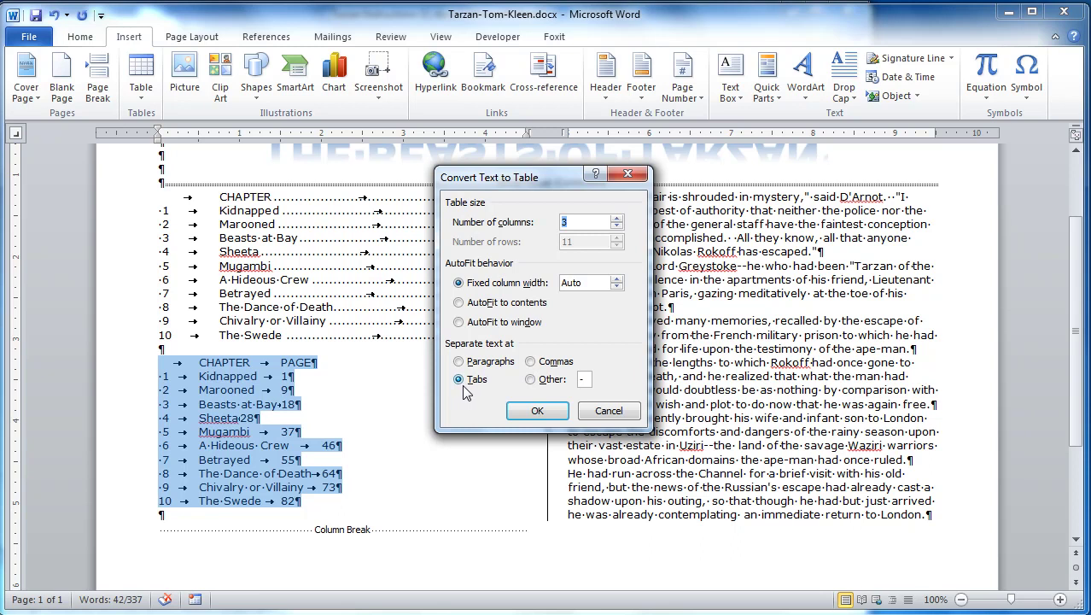
pyautogui.click(537, 411)
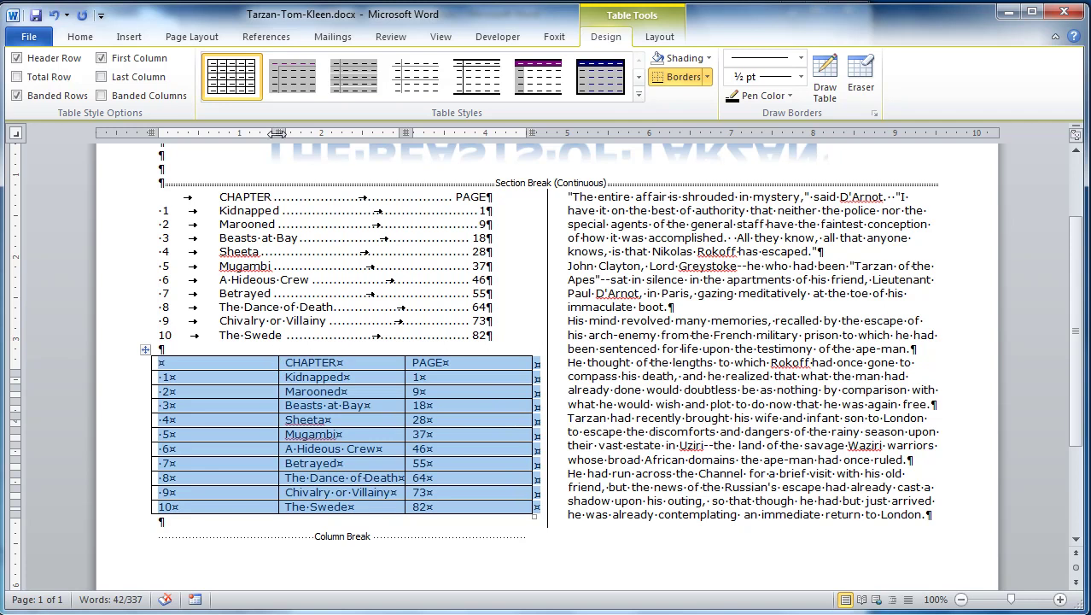
# Step: Resize the chapter table's columns to about 0.75" for the numbers, 2.9" for CHAPTER and 0.6" for PAGE
pyautogui.moveTo(278, 133); pyautogui.dragTo(214, 135)
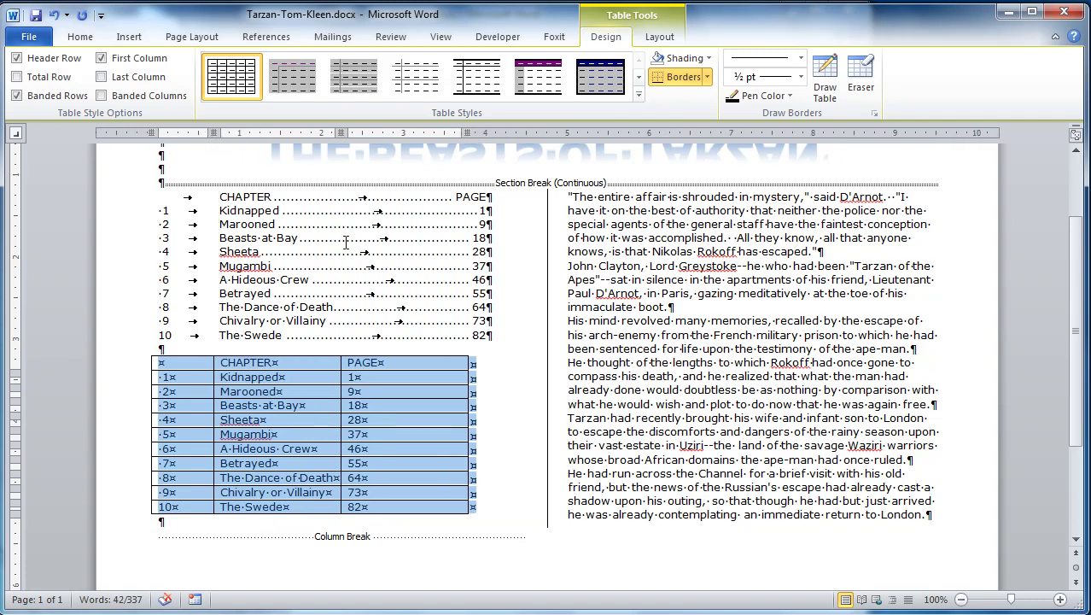
pyautogui.moveTo(340, 133); pyautogui.dragTo(450, 134)
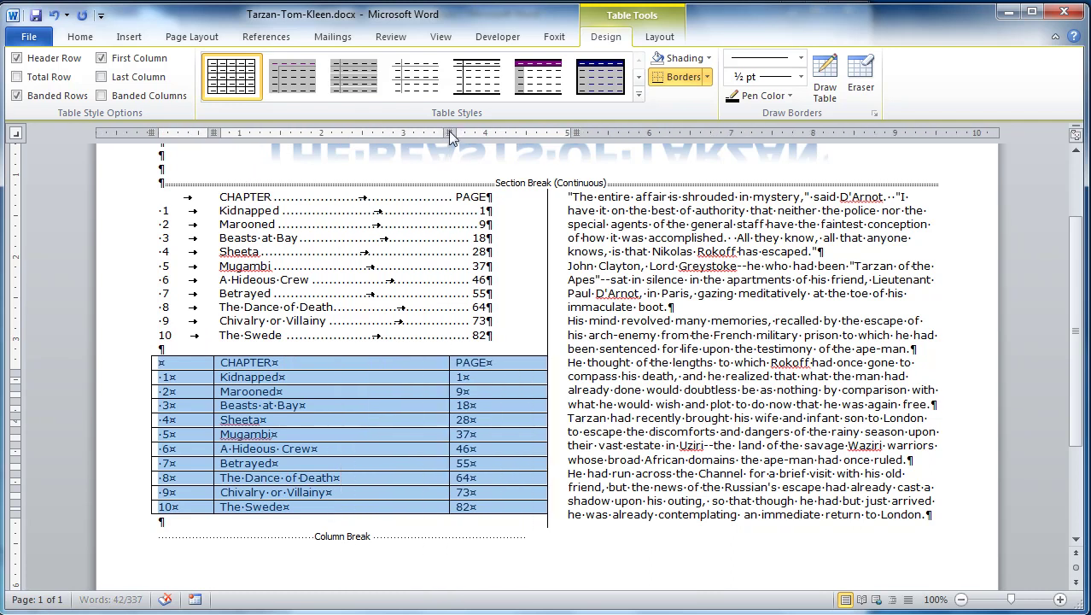
pyautogui.moveTo(577, 130); pyautogui.dragTo(501, 137)
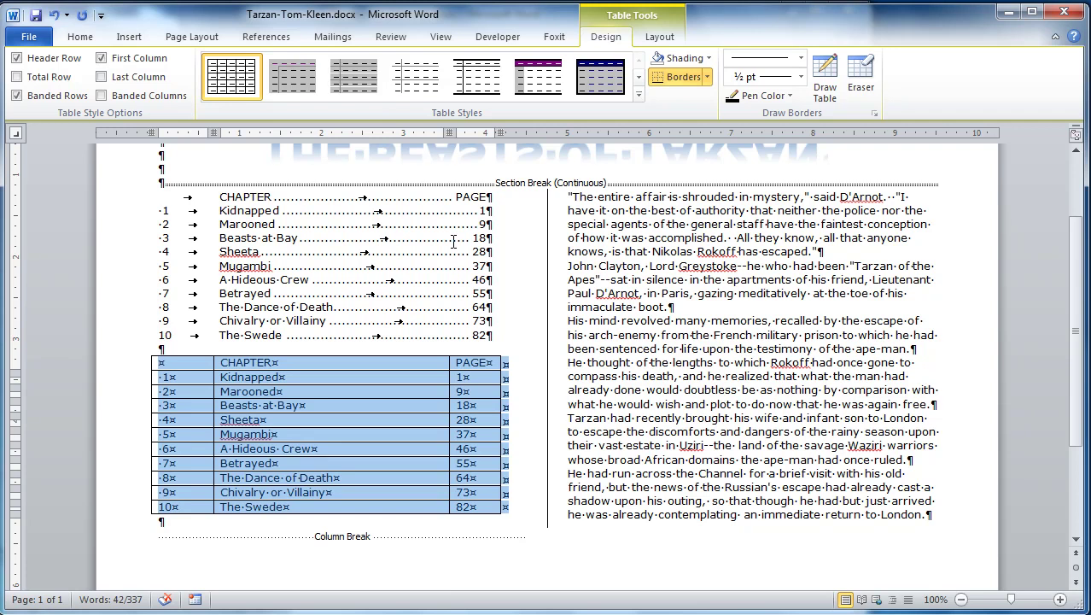
# Step: Make the chapter table's header row bold and shade it light gray
pyautogui.click(134, 366)
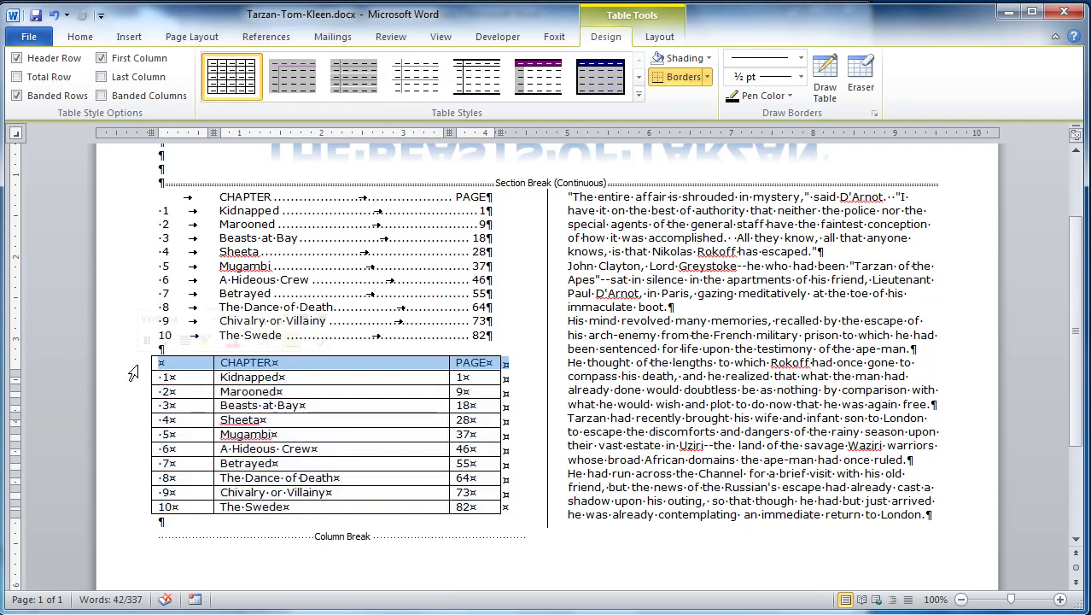
pyautogui.click(90, 39)
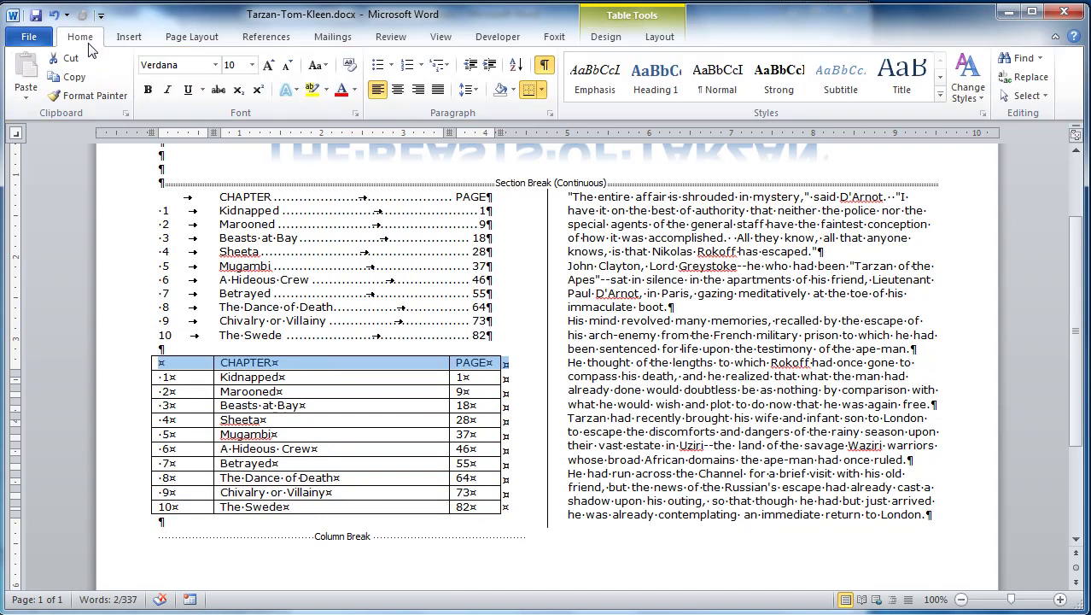
pyautogui.click(148, 91)
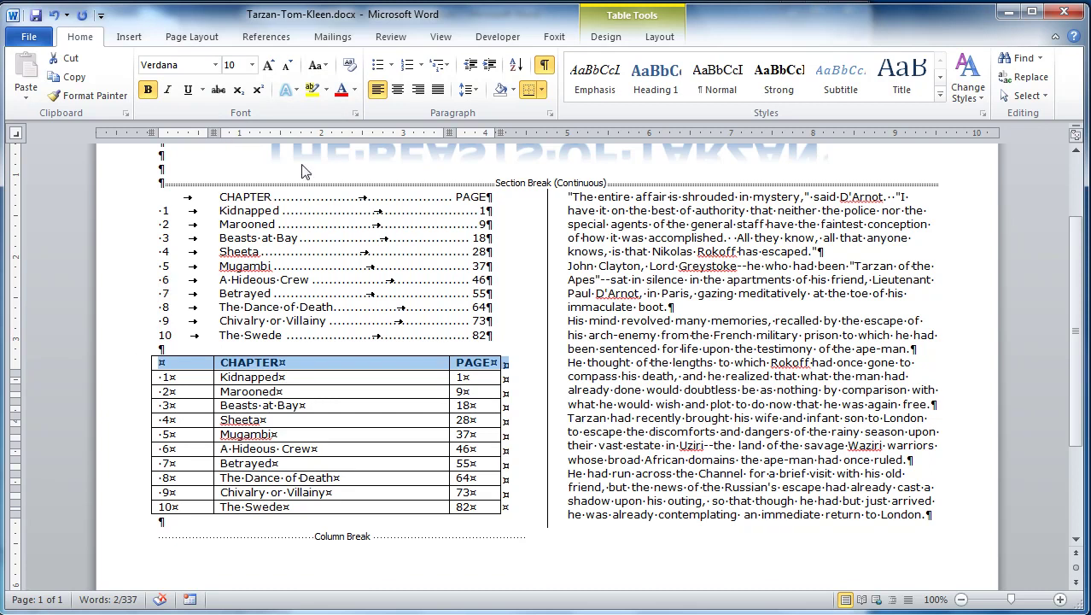
pyautogui.click(510, 89)
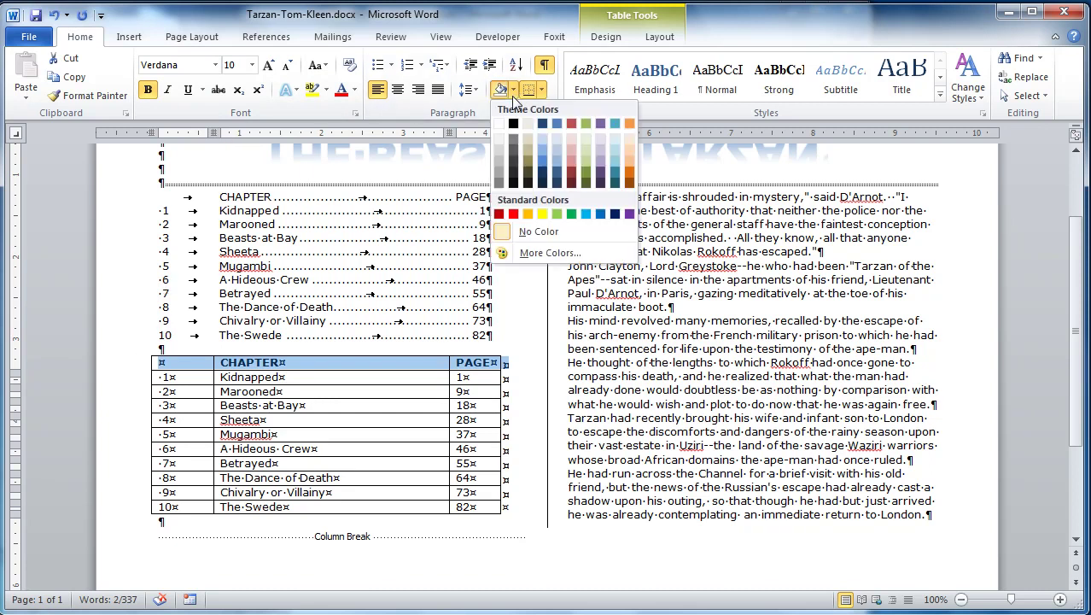
pyautogui.click(500, 151)
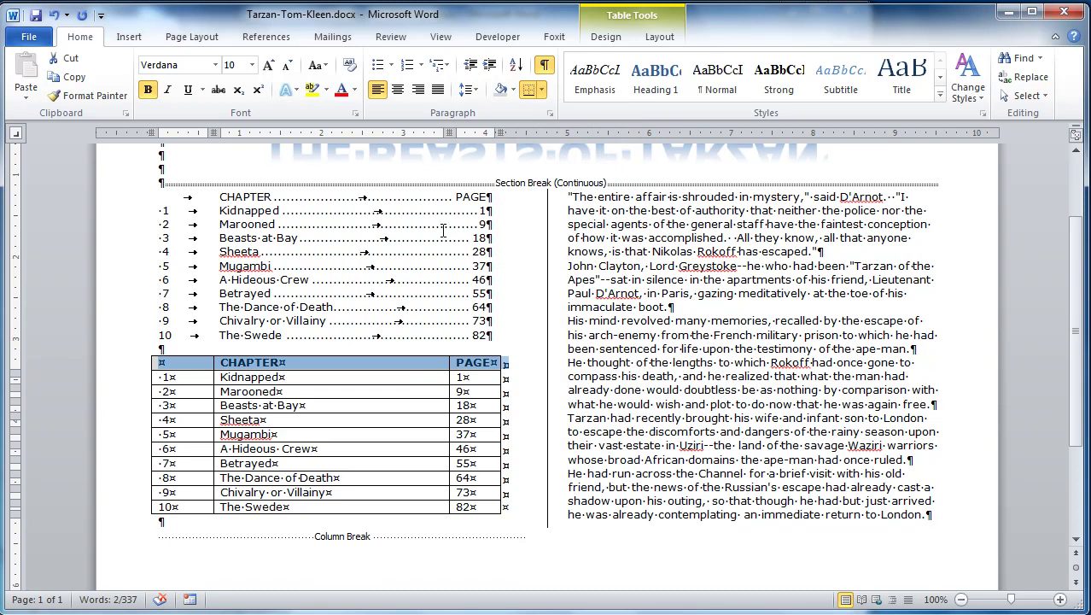